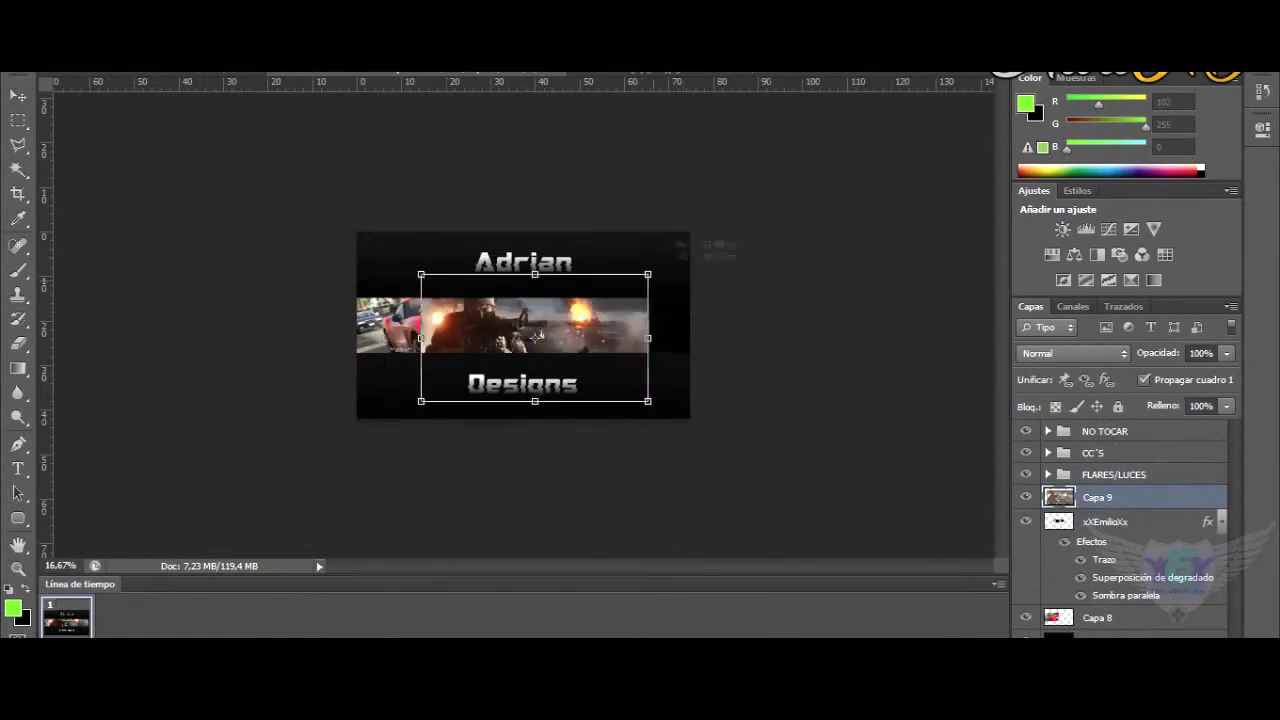
Step: Place the soldier image below the title text layer and move it to the banner's left end
left_click_drag(545, 338, 623, 345)
key("Return")
key("ctrl+bracketleft")
key("ctrl+plus")
key("ctrl+plus")
key("ctrl+plus")
left_click_drag(760, 330, 830, 265)
left_click_drag(830, 320, 200, 330)
Step: Move the red car image (Capa 8) to the banner's right half and adjust its size with Free Transform
key("alt+bracketright")
key("alt+bracketleft")
key("alt+bracketleft")
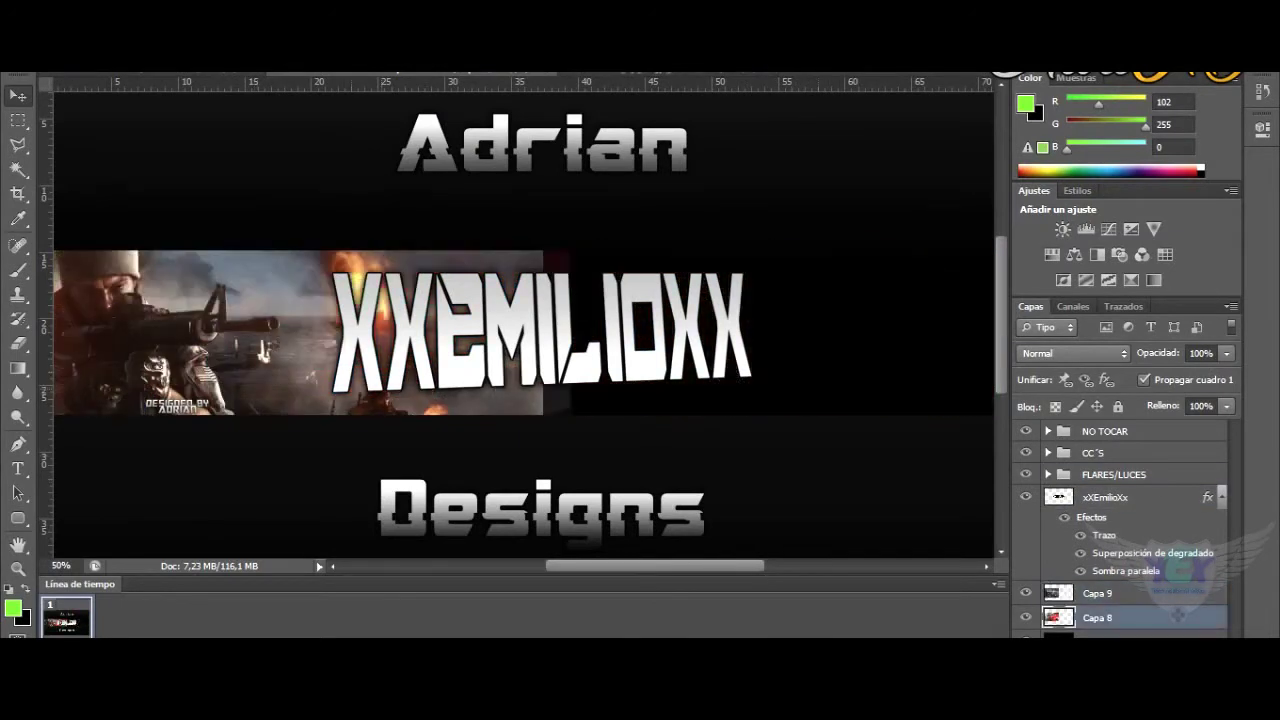
left_click_drag(300, 330, 840, 330)
key("ctrl+minus")
key("ctrl+minus")
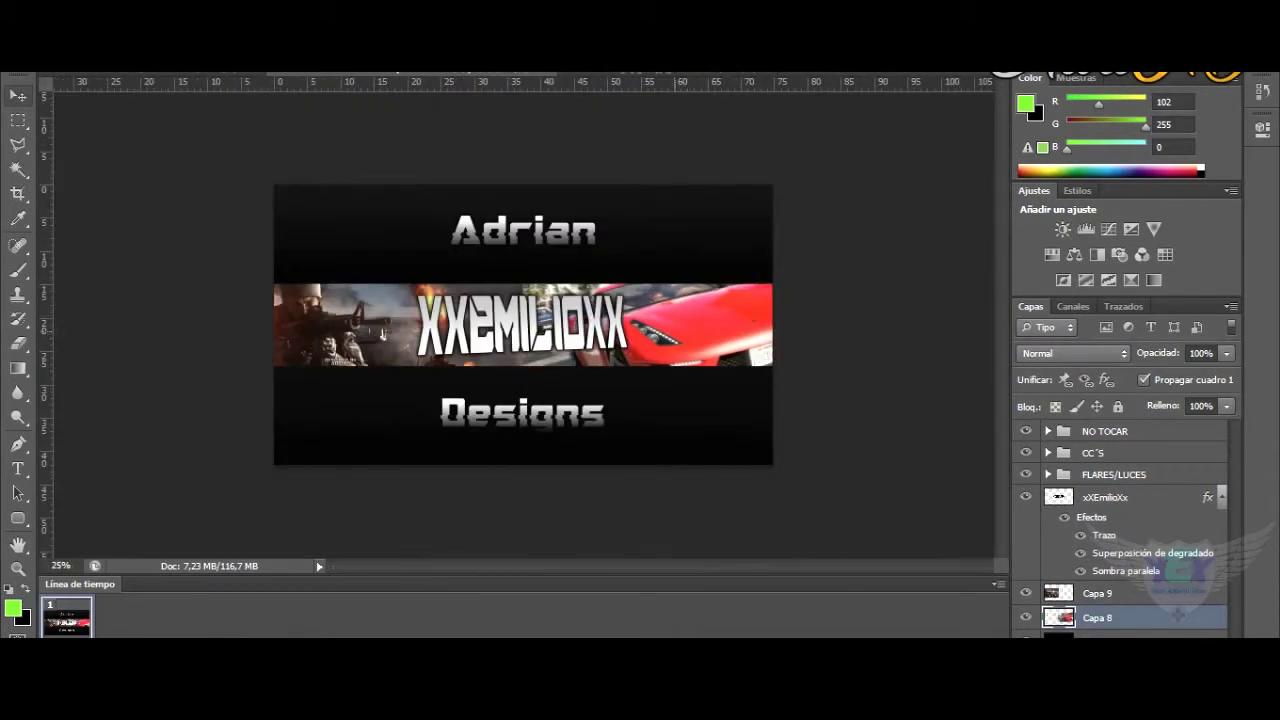
key("ctrl+t")
left_click_drag(756, 266, 770, 330)
key("Return")
Step: Shift the soldier image slightly right within the banner and add a layer mask to it
key("alt+bracketright")
left_click_drag(410, 322, 452, 322)
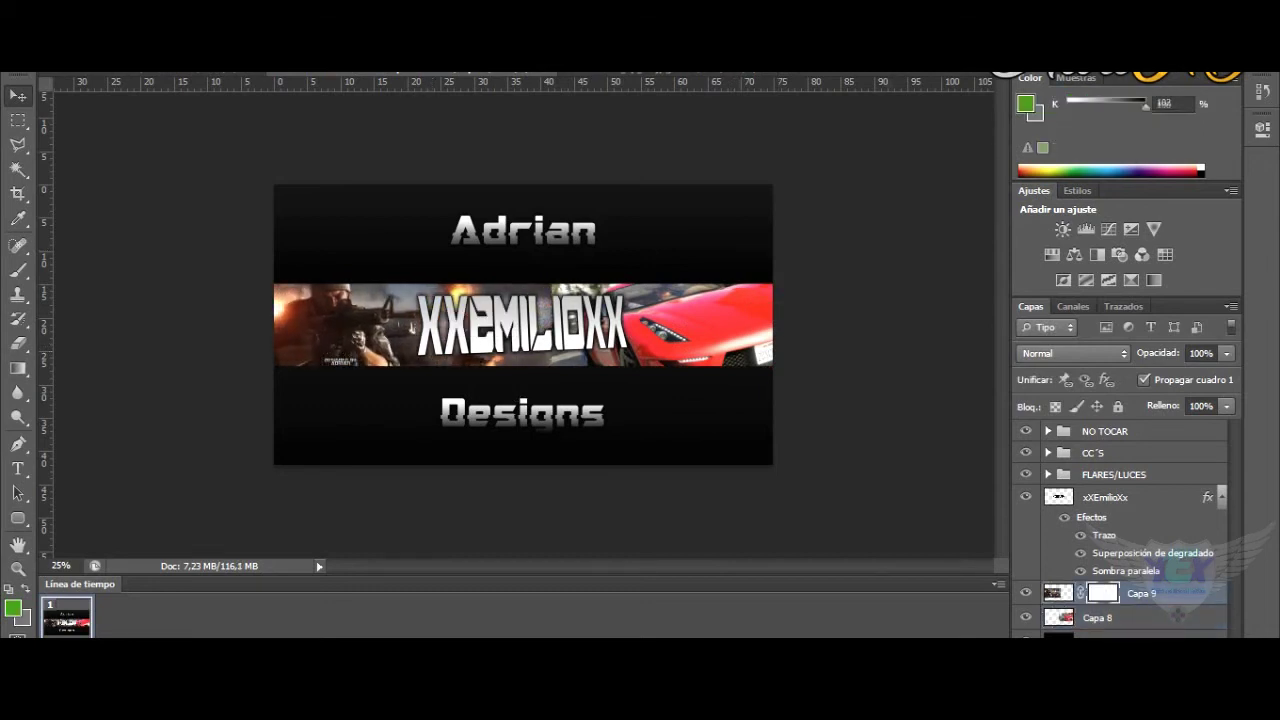
Step: Blend the soldier image into the car by painting its mask with a soft black brush at 0% hardness, then merge both image layers
right_click(520, 295)
key("Escape")
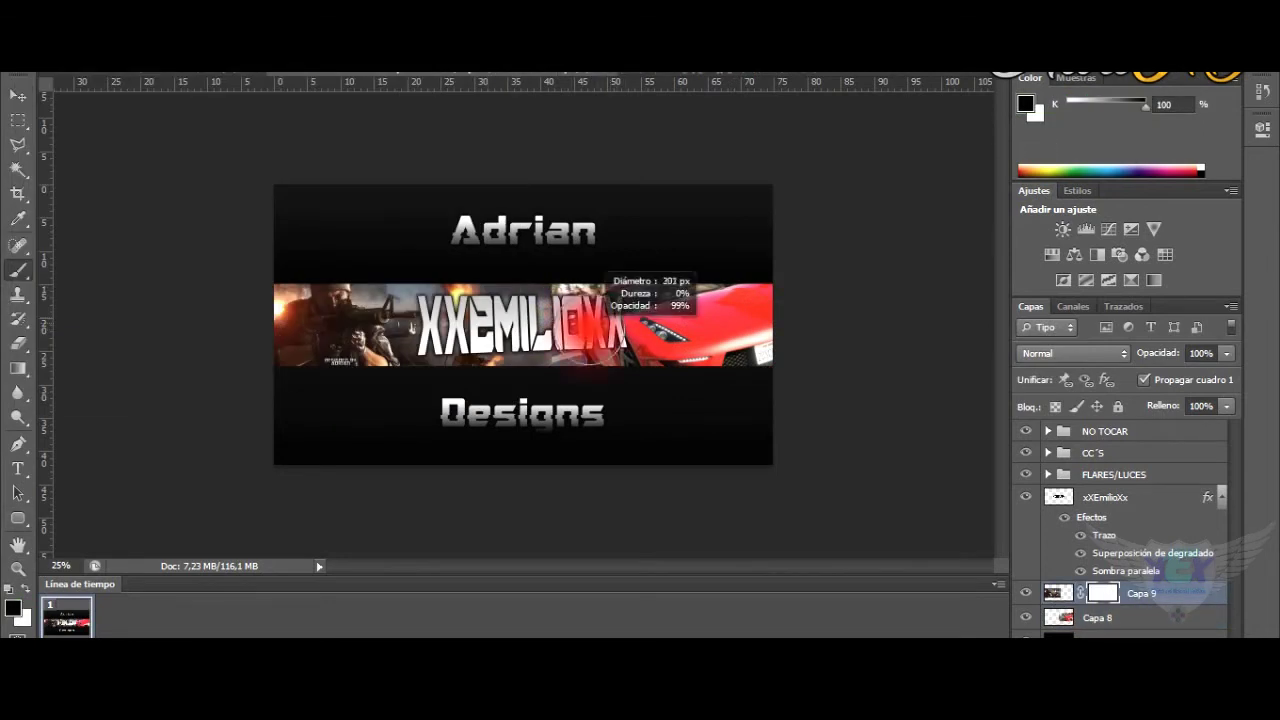
left_click(526, 287)
key("alt+e")
key("ctrl+z")
key("alt+e")
key("Escape")
key("ctrl+z")
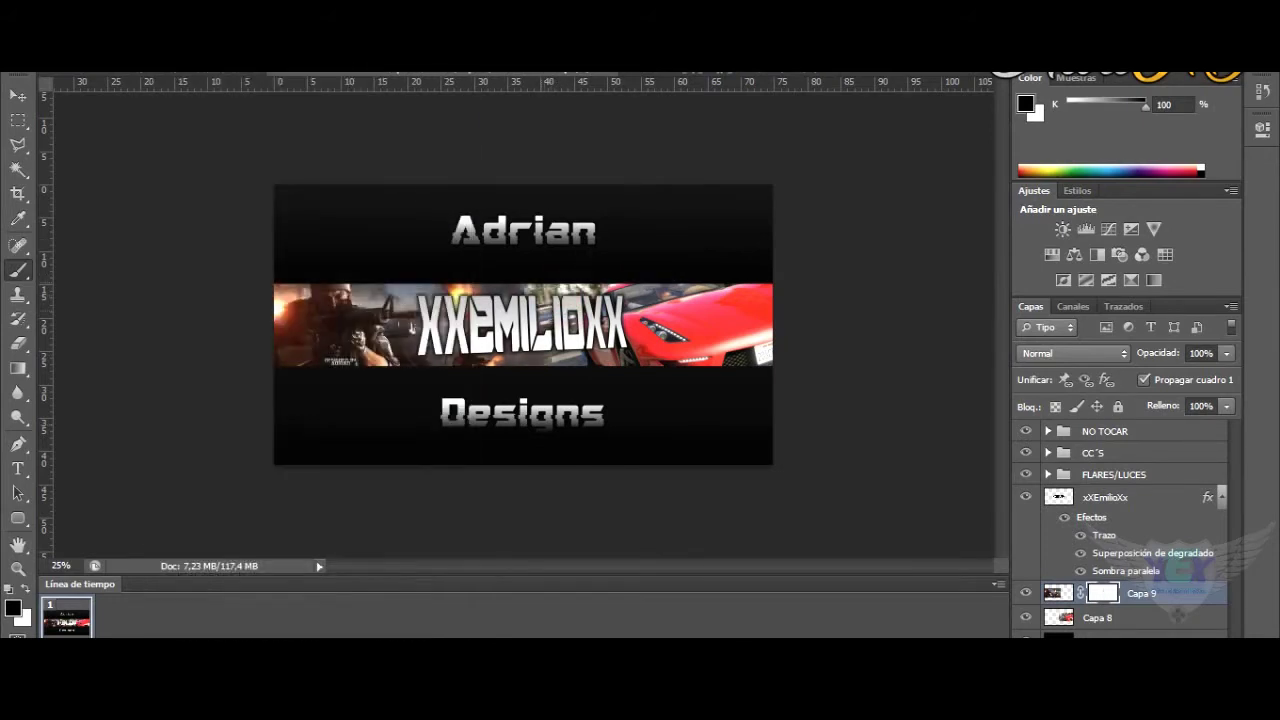
scroll(523, 325, "up", 2)
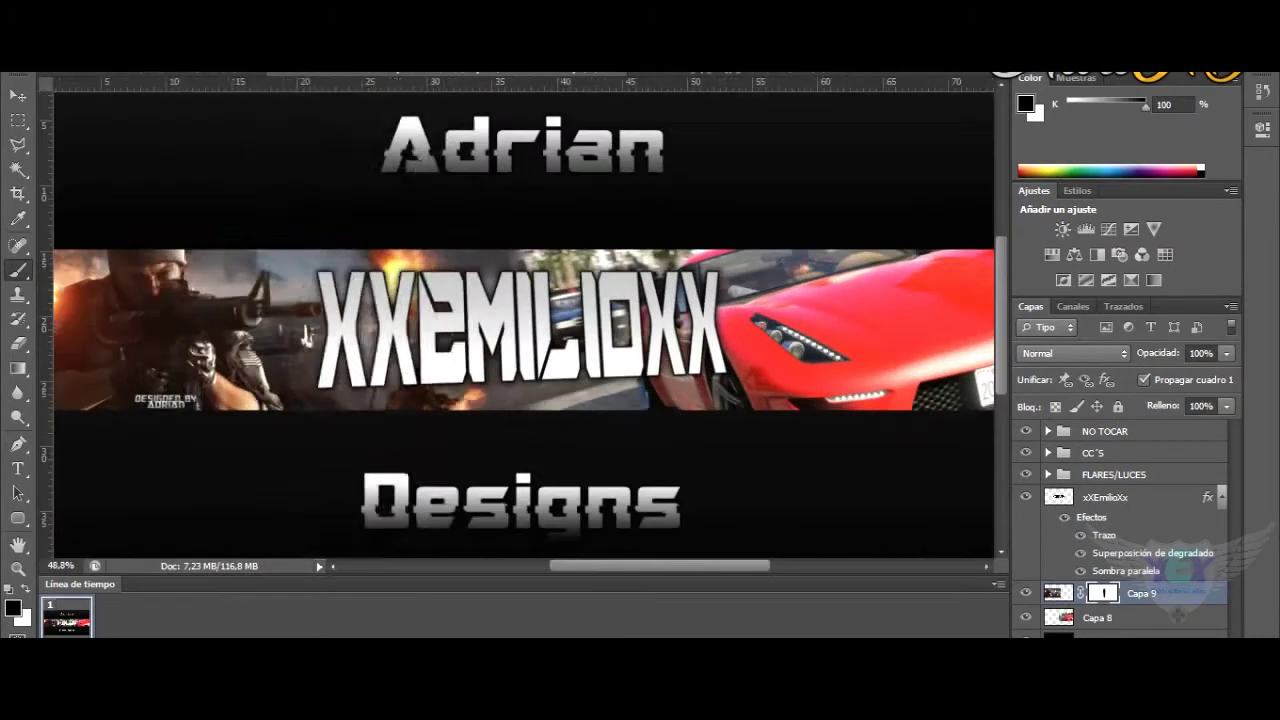
key("v")
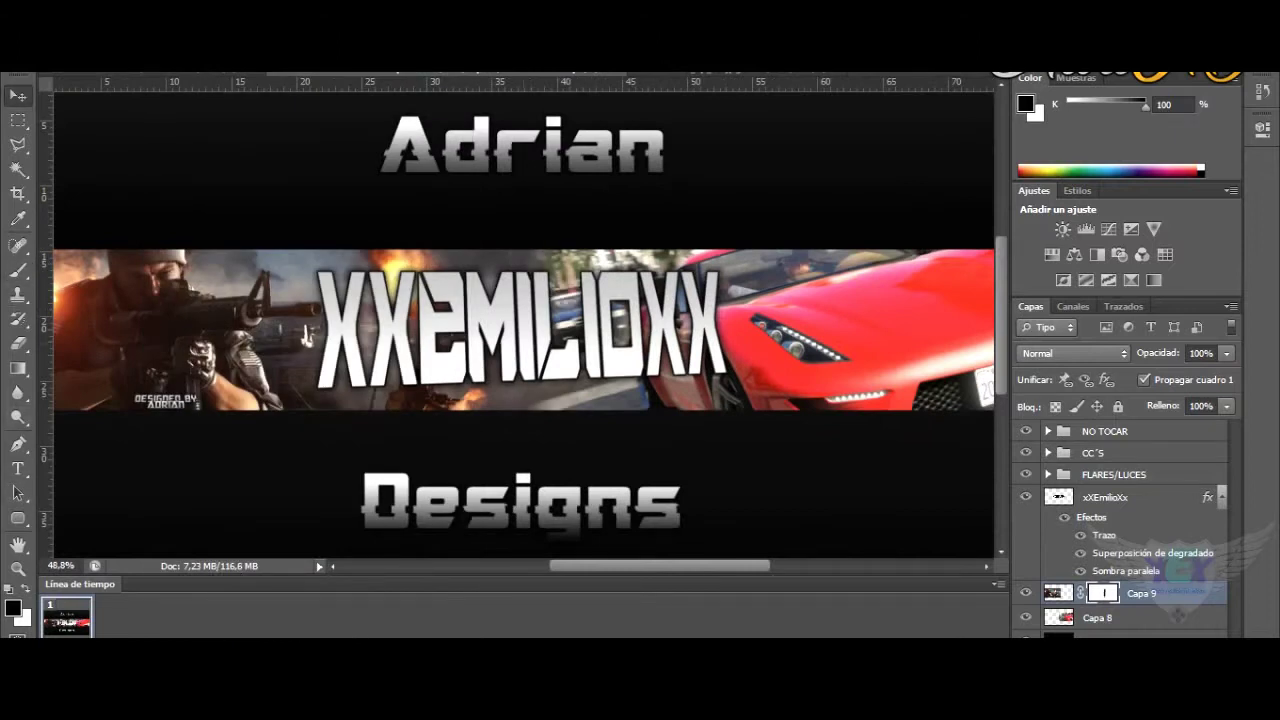
scroll(317, 346, "down", 1)
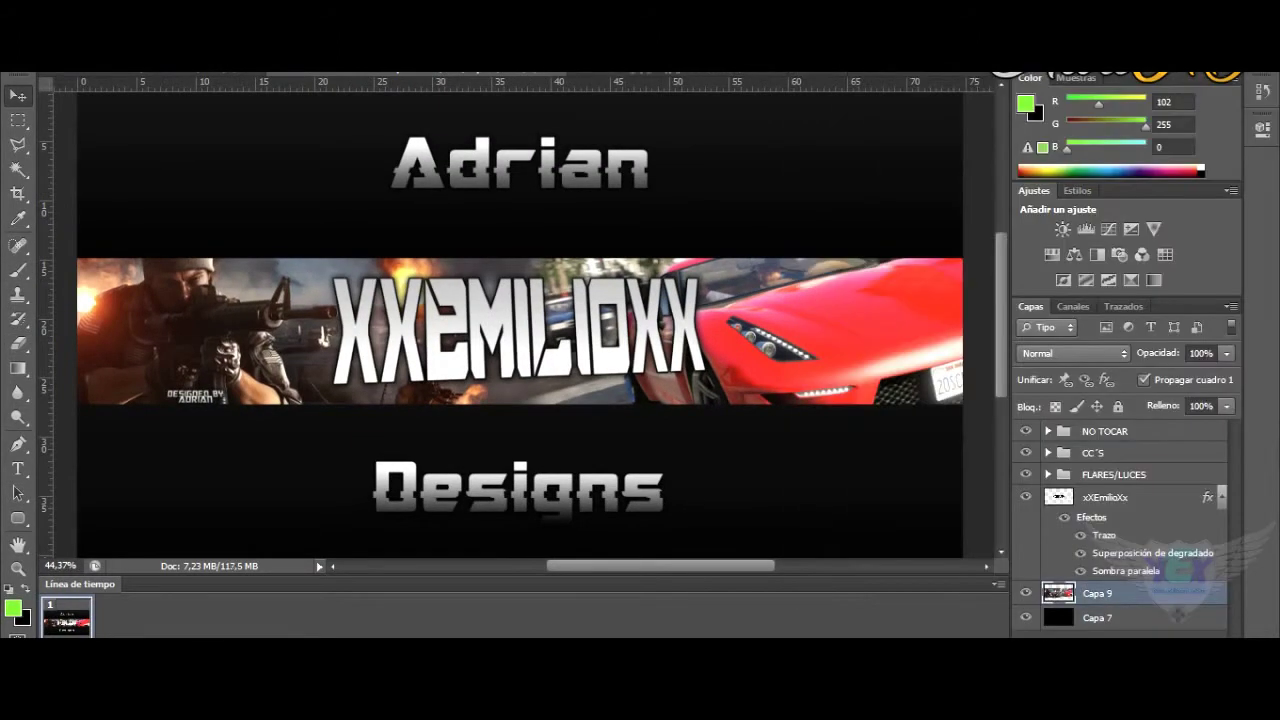
scroll(553, 270, "down", 1)
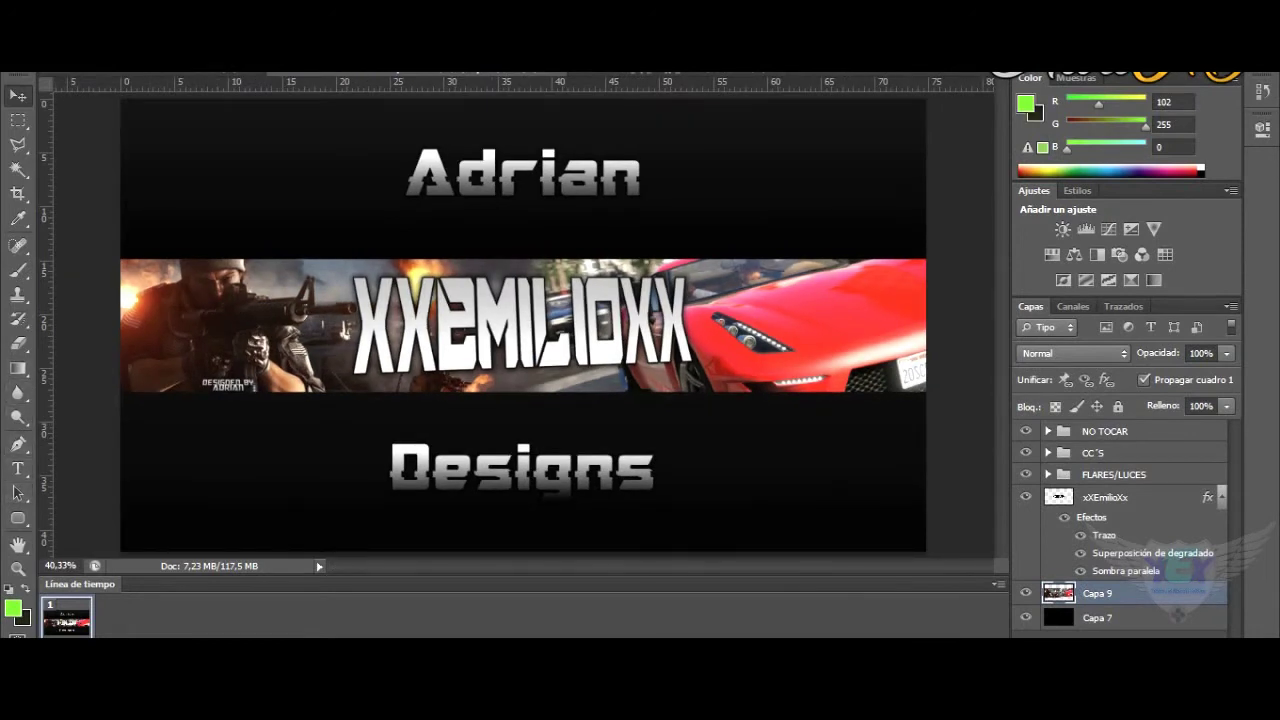
Step: Set the foreground colour to bright blue (R 0, G 168, B 255)
left_click(13, 607)
left_click_drag(988, 315, 988, 244)
left_click(1200, 123)
key("b")
mouse_move(130, 275)
left_mouse_down()
mouse_move(920, 275)
mouse_move(142, 385)
mouse_move(920, 385)
mouse_move(918, 275)
left_mouse_up()
key("v")
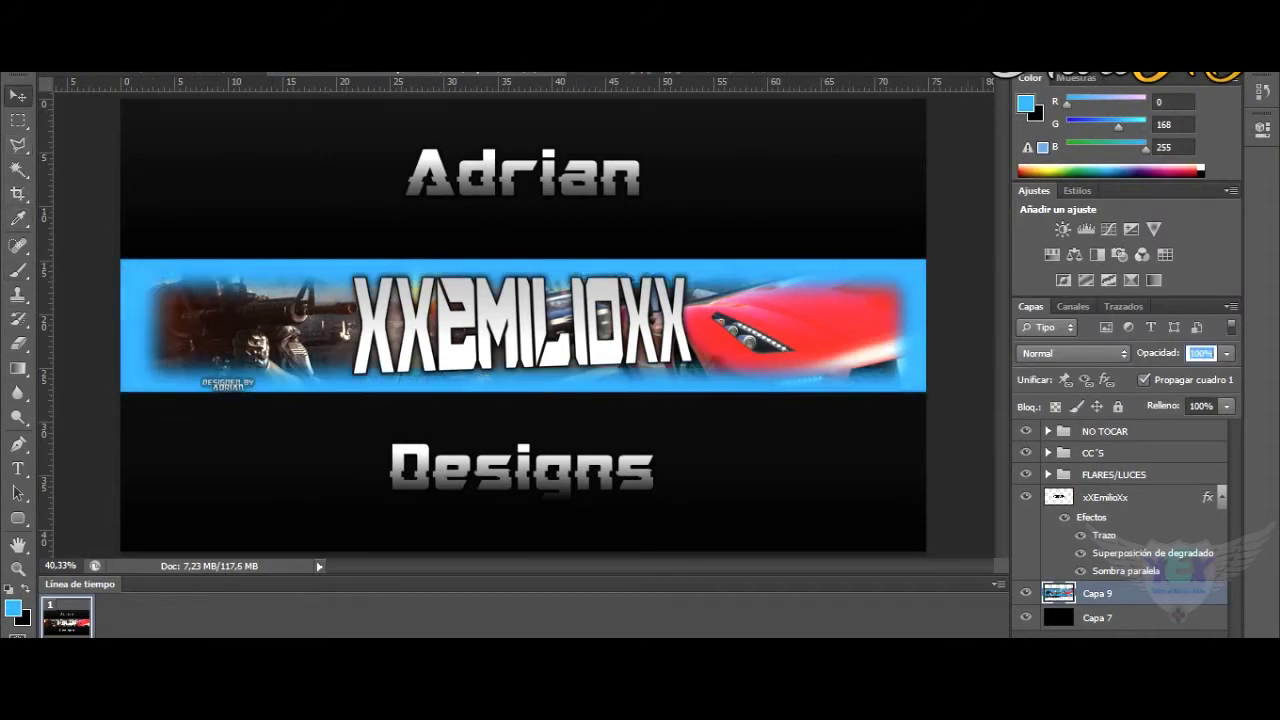
left_click(1200, 353)
type("1000")
key("Return")
key("Return")
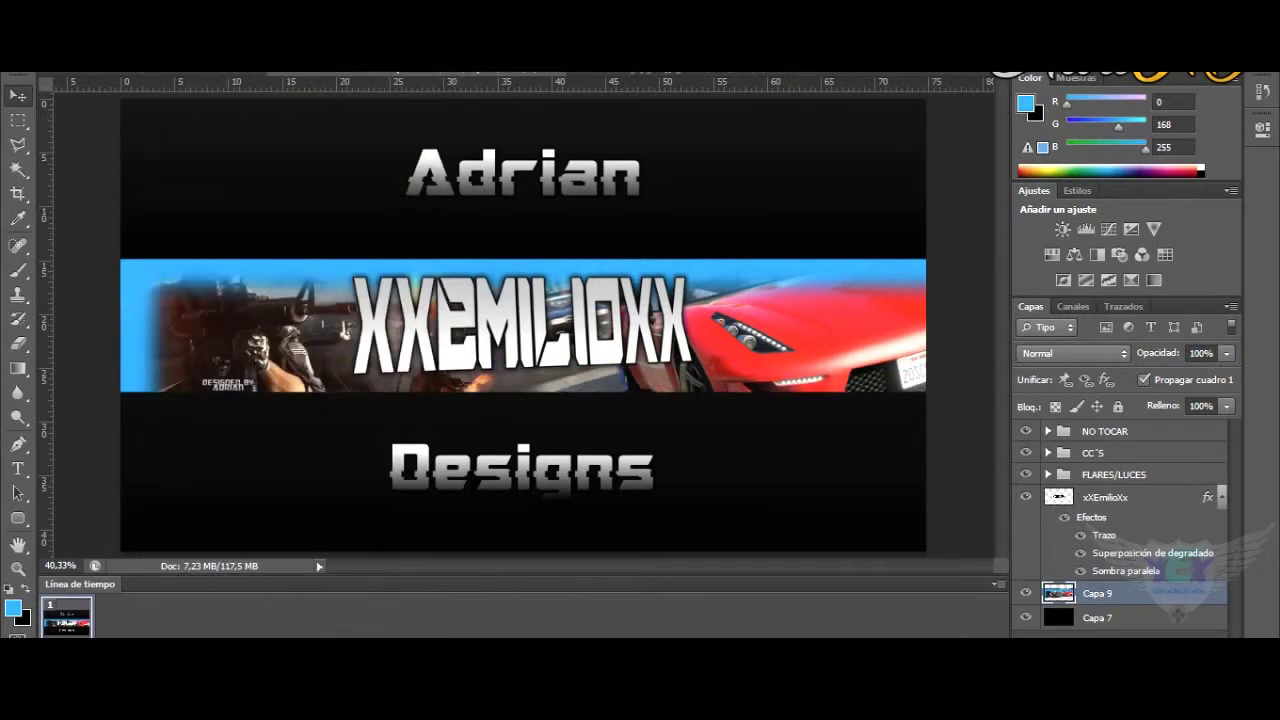
key("ctrl+alt+z")
Step: Paint blue around the banner's edges with a soft brush on a new layer and set its opacity to 20%
key("ctrl+shift+alt+n")
key("b")
mouse_move(130, 270)
left_mouse_down()
mouse_move(920, 270)
mouse_move(440, 378)
mouse_move(915, 285)
left_mouse_up()
key("v")
left_click(1200, 353)
type("20")
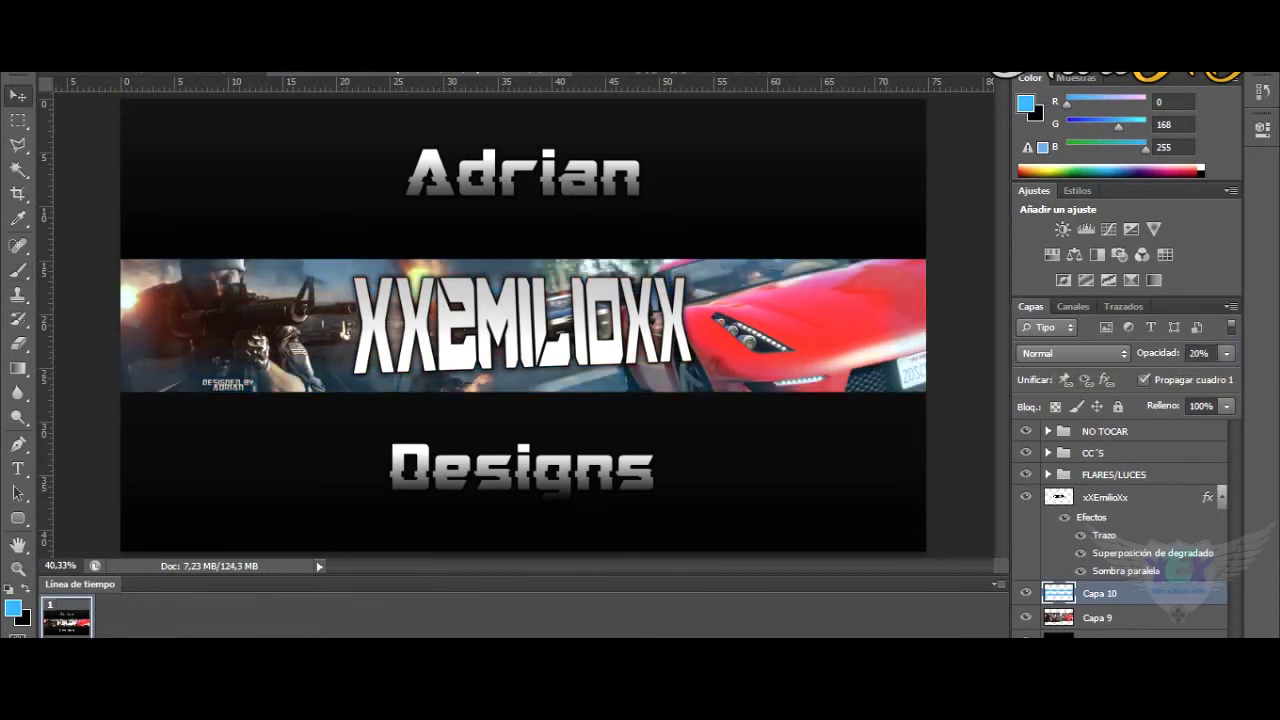
Step: Duplicate the title text layer below the original, set the copy to 20% opacity and enlarge it
right_click(1105, 497)
left_click(700, 148)
key("Return")
key("ctrl+bracketleft")
key("2")
key("ctrl+t")
left_click_drag(695, 275, 760, 232)
key("Return")
Step: Apply a Gaussian blur to the enlarged title copy
left_click(365, 62)
mouse_move(400, 200)
left_click(686, 386)
key("Return")
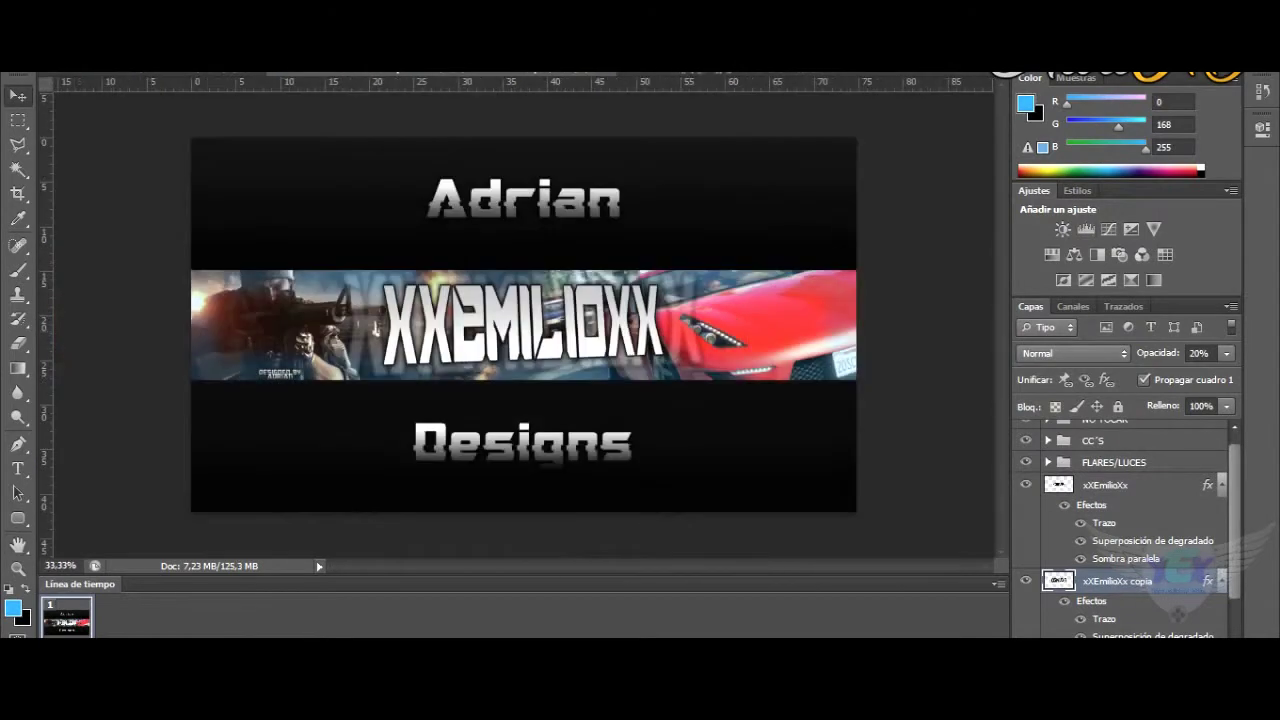
Step: Paint a soft black shadow behind the title on a new layer and set its opacity to 25%
key("ctrl+shift+alt+n")
key("x")
key("b")
mouse_move(420, 365)
left_mouse_down()
mouse_move(670, 300)
mouse_move(375, 300)
mouse_move(635, 320)
left_mouse_up()
key("v")
key("3")
key("0")
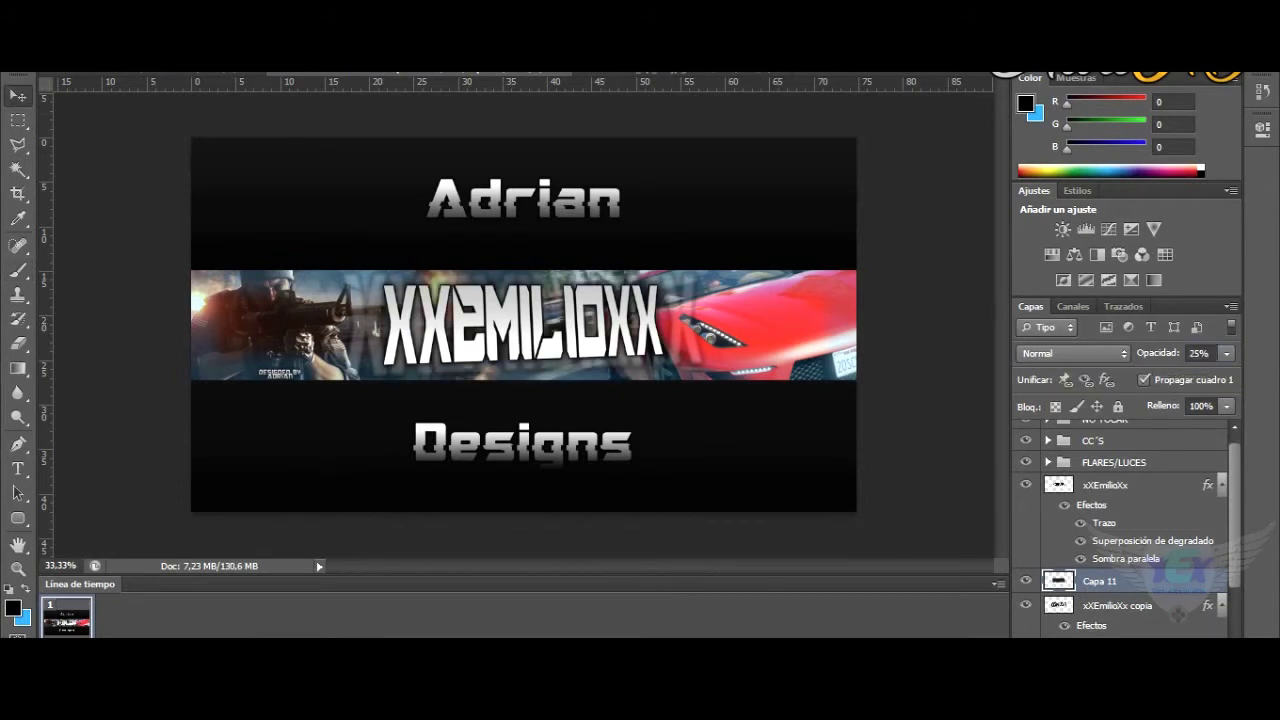
Step: Merge the title with its blurred copy and the shadow layer, then scale the merged title down slightly
left_click(1105, 485, "ctrl")
right_click(1105, 485)
left_click(665, 481)
left_click(1117, 509, "ctrl")
right_click(1117, 509)
left_click(665, 484)
key("ctrl+t")
key("Return")
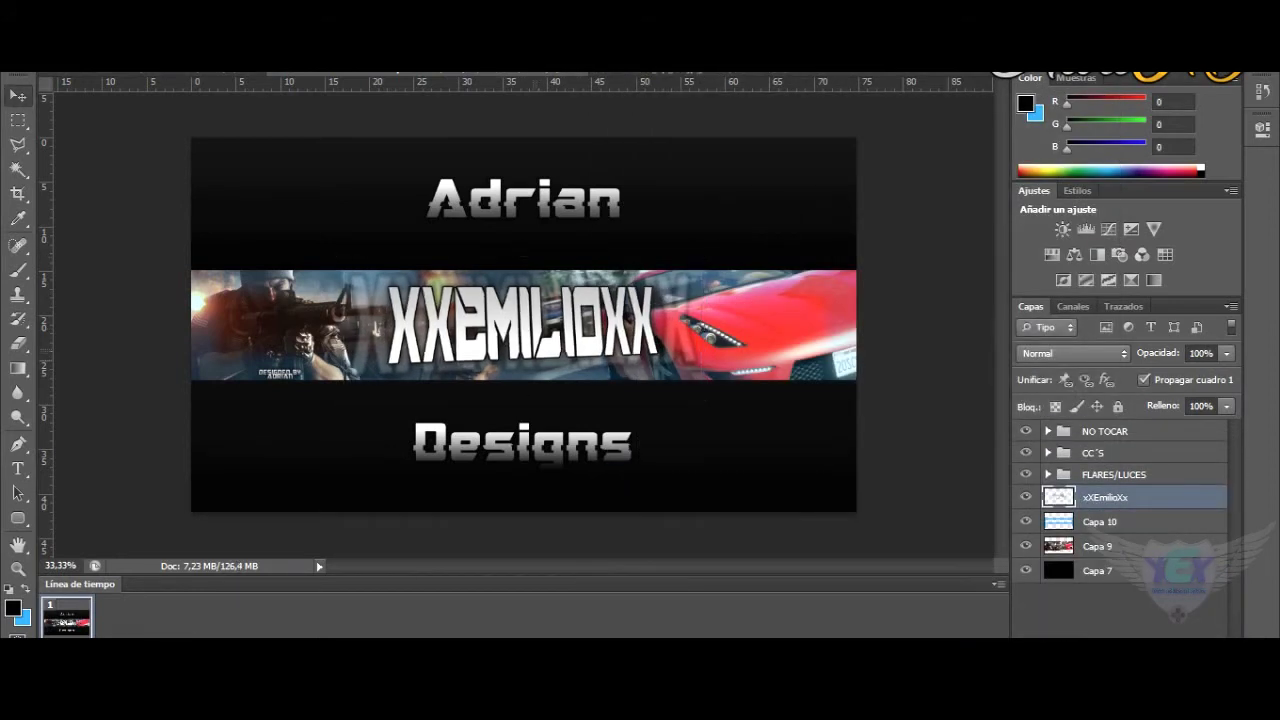
Step: Create a new layer above the title and choose the 265 px splatter brush at the end of the brush presets
key("b")
key("ctrl+shift+alt+n")
right_click(20, 75)
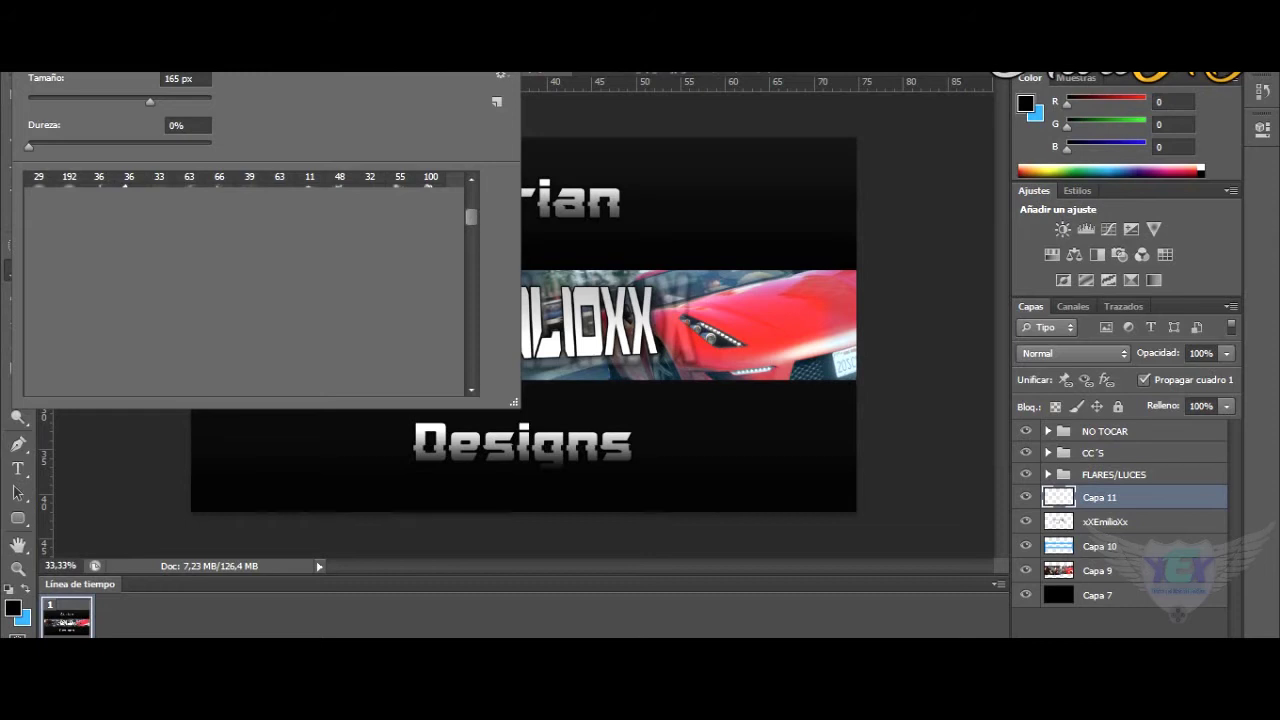
scroll(245, 285, "down", 3)
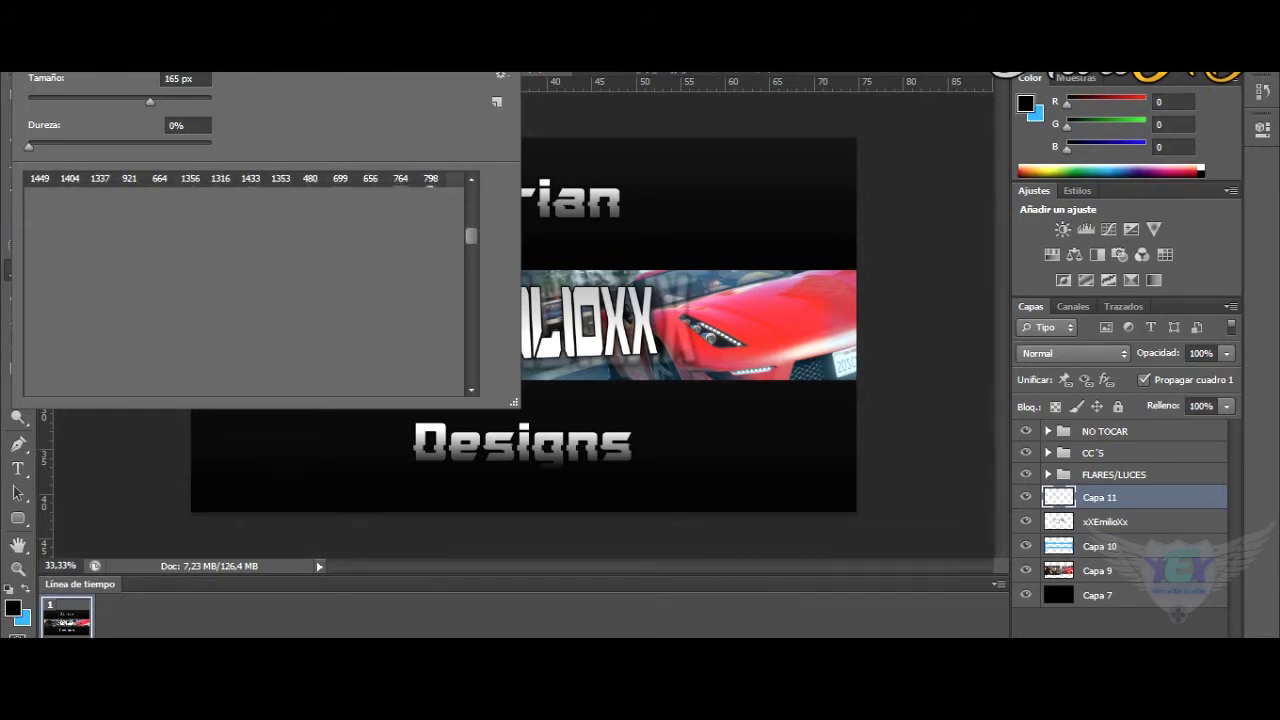
scroll(245, 285, "down", 5)
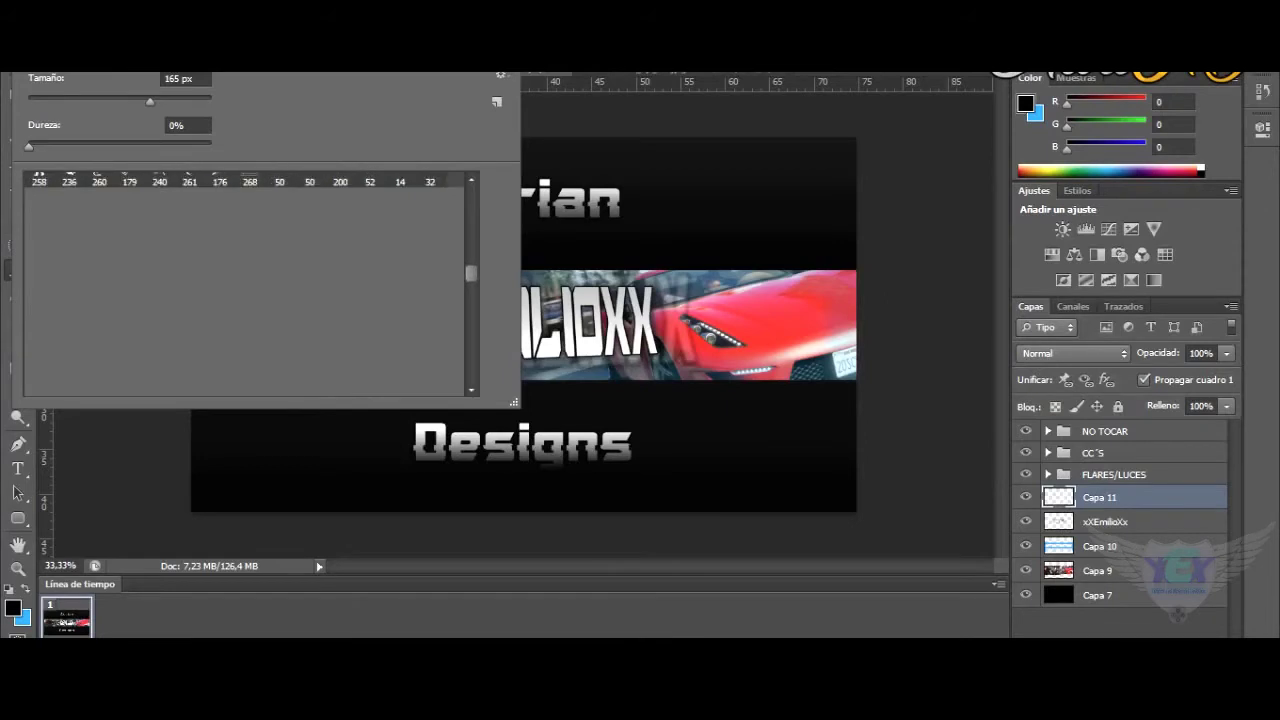
scroll(245, 285, "down", 3)
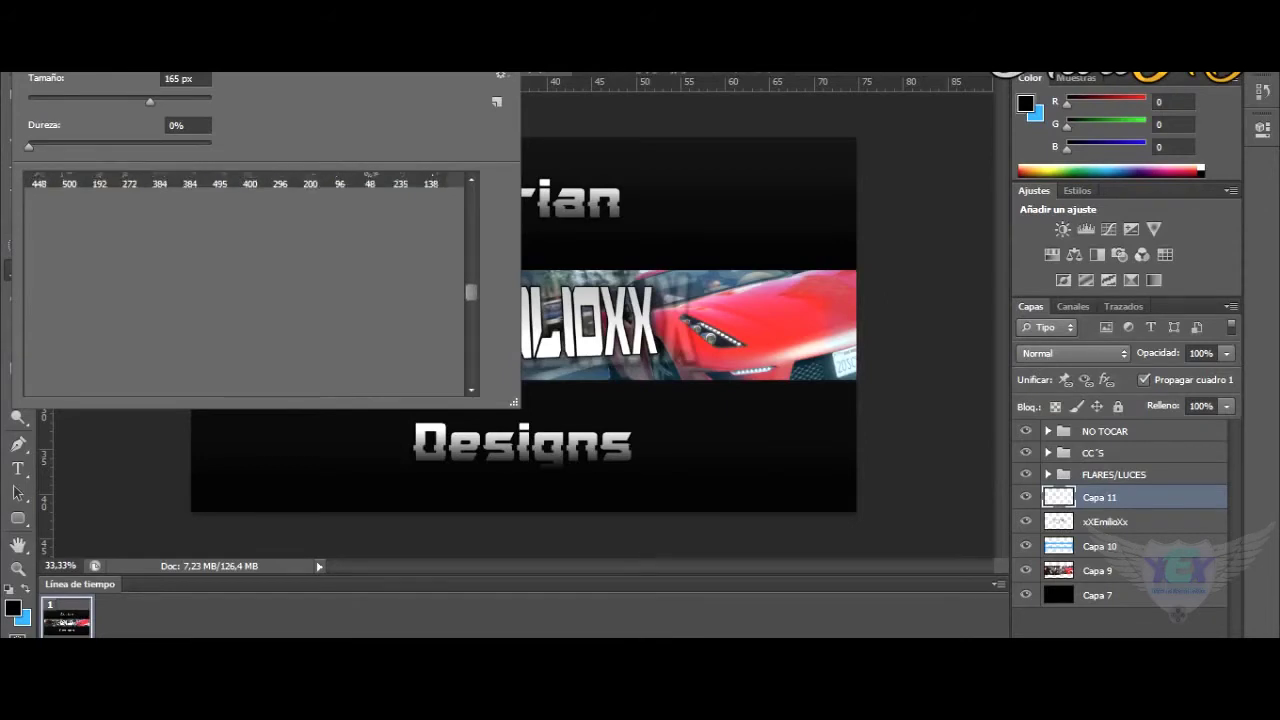
scroll(245, 285, "down", 3)
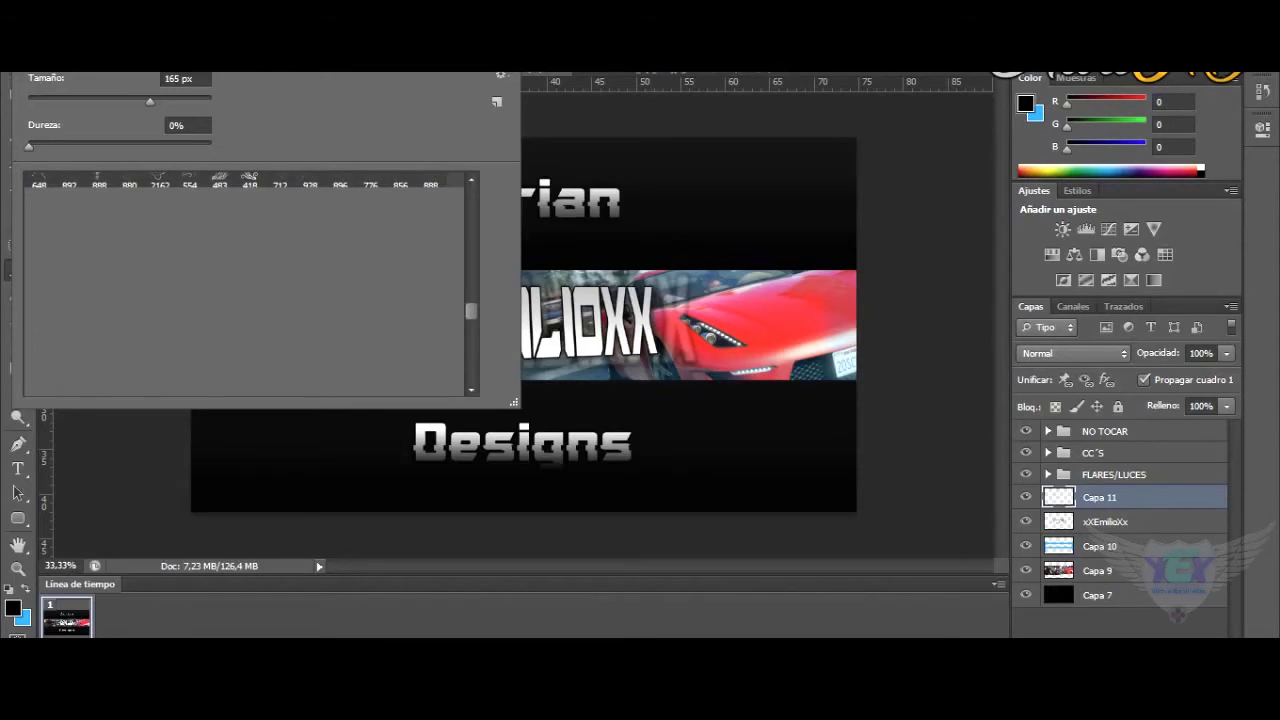
key("Escape")
scroll(245, 285, "down", 3)
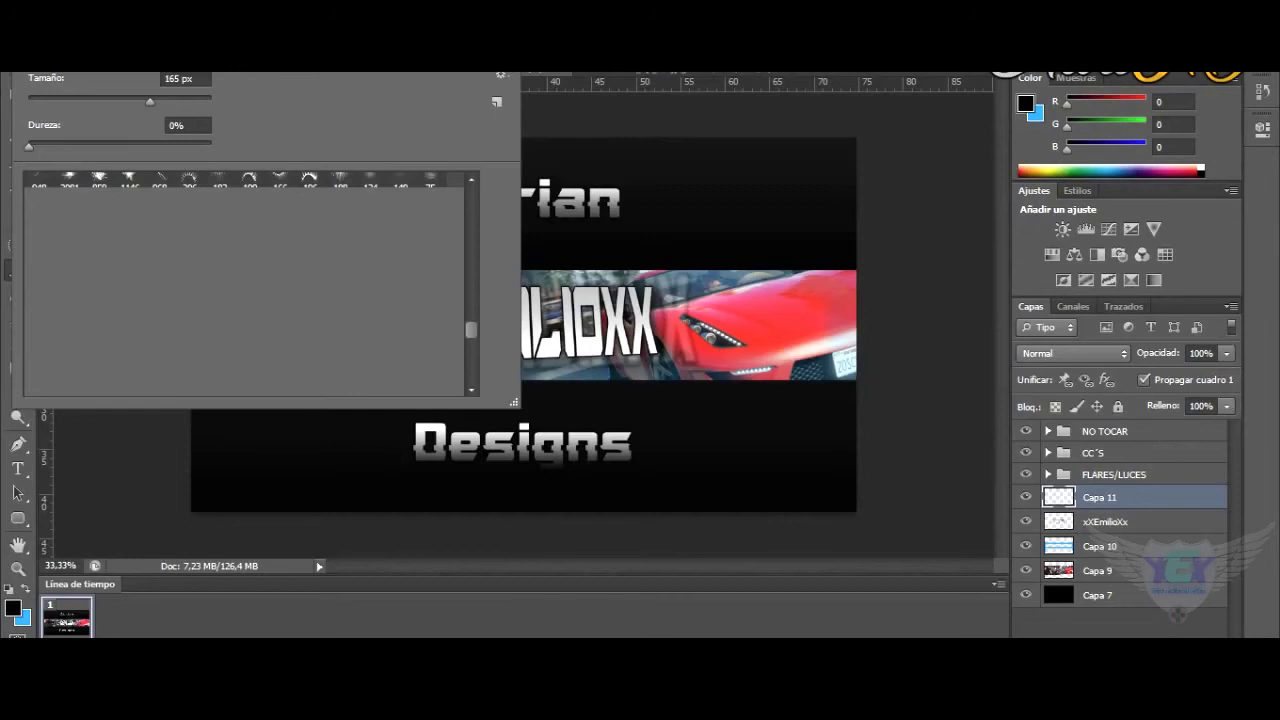
scroll(245, 285, "down", 3)
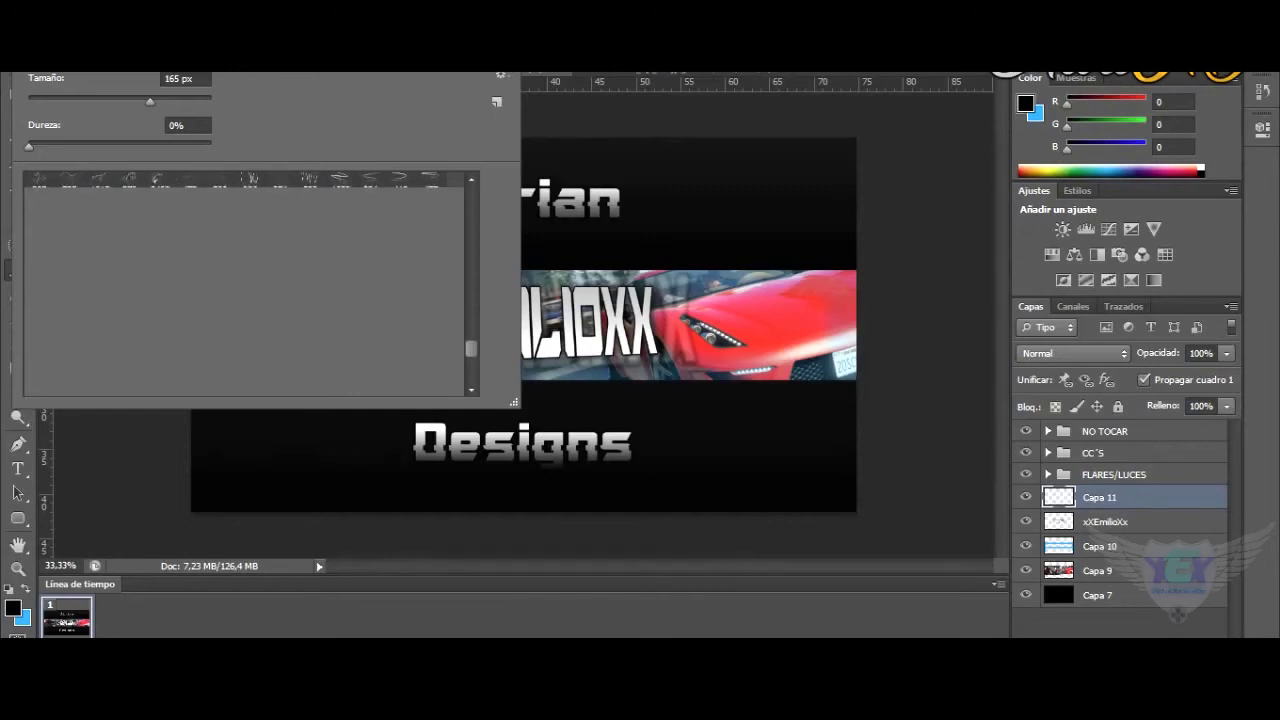
scroll(245, 285, "down", 3)
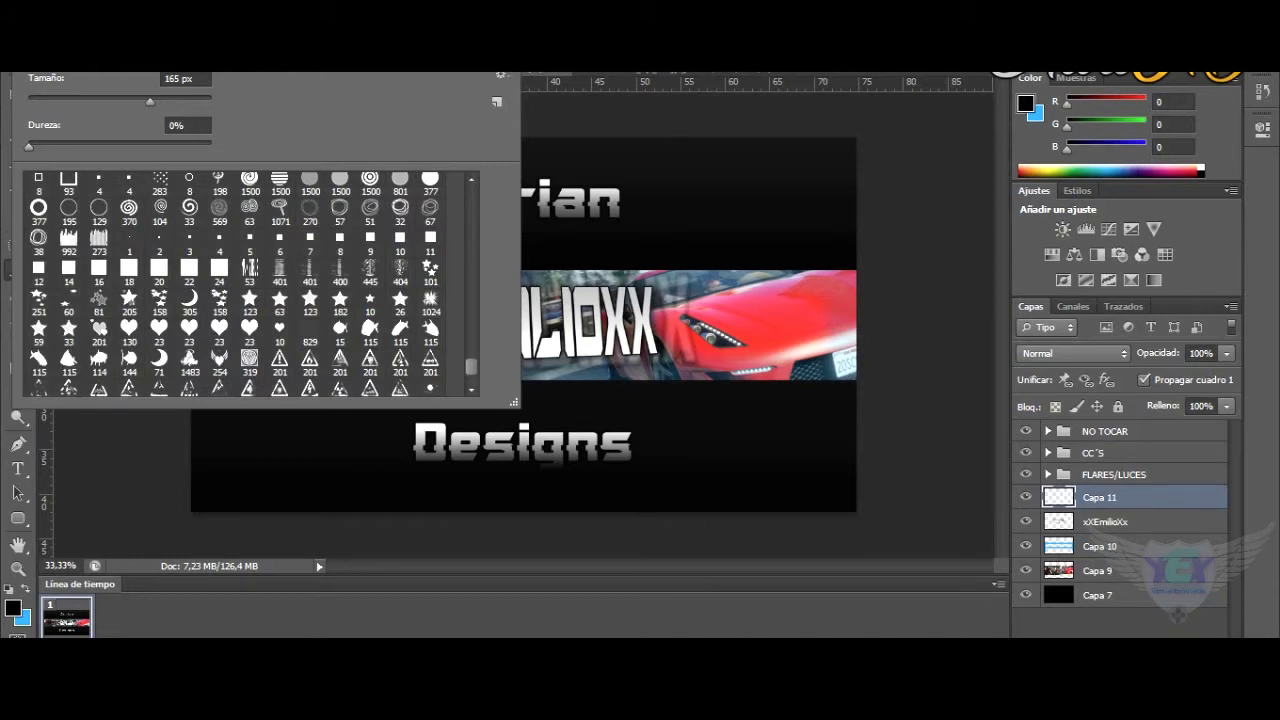
scroll(245, 285, "down", 2)
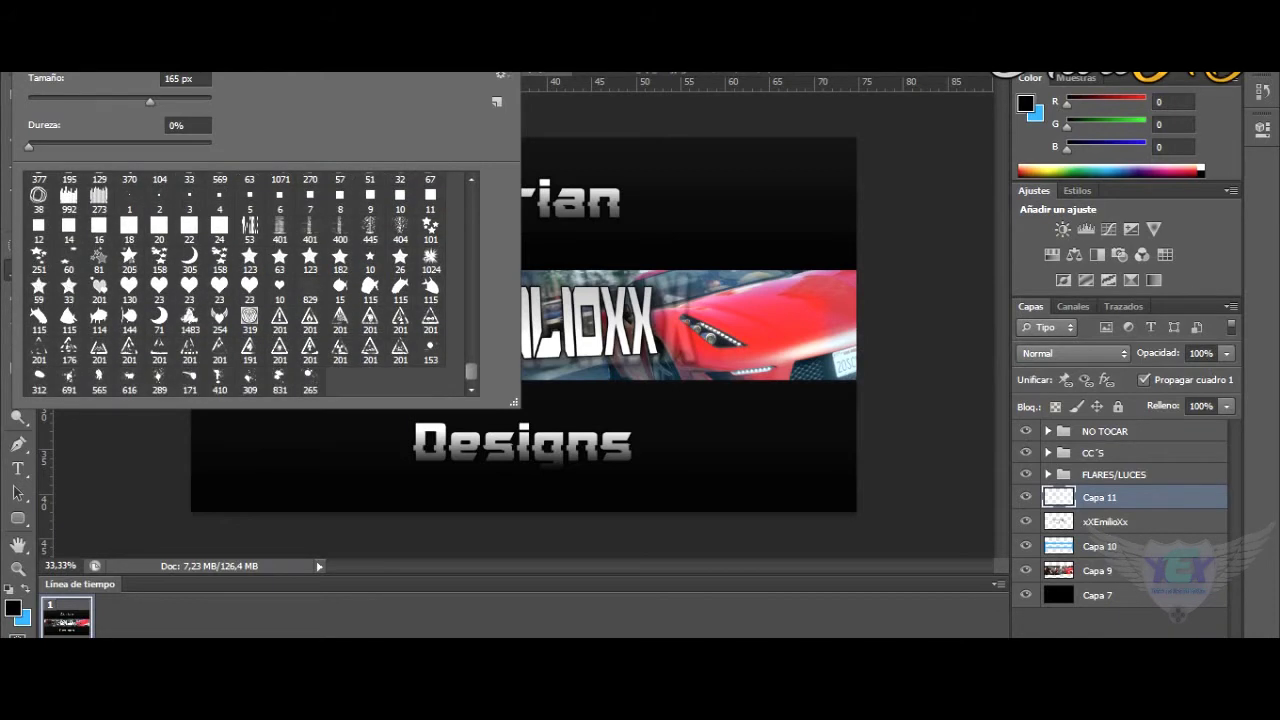
left_click(310, 381)
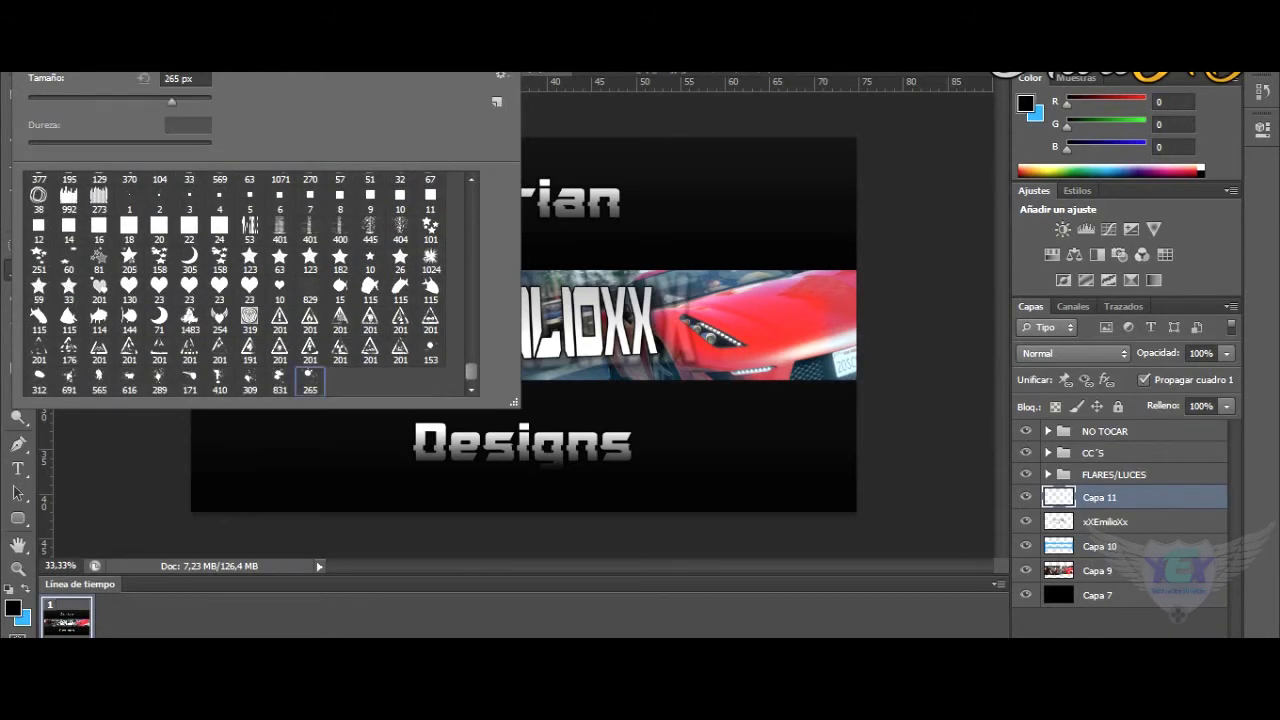
left_click(790, 323)
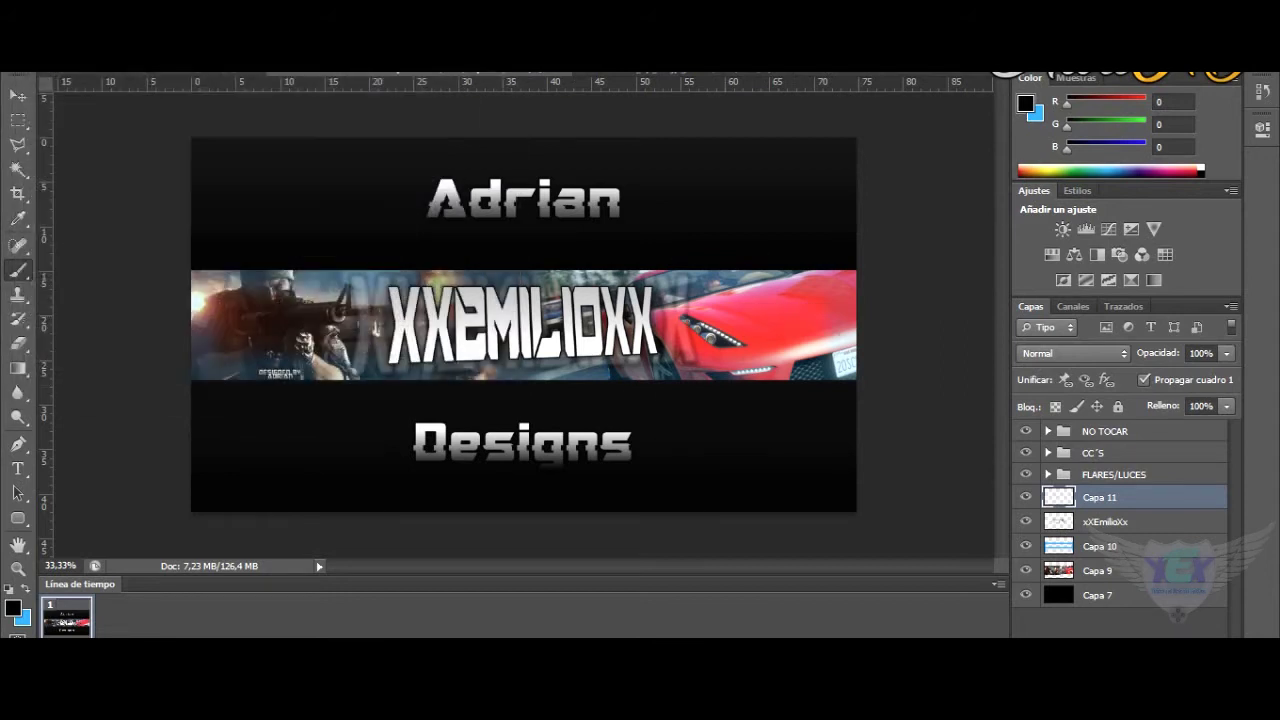
Step: Stamp black splatters across the banner, around its edges and over the title
left_click(828, 345)
left_click(225, 300)
left_click(445, 285)
left_click(592, 370)
left_click(200, 390)
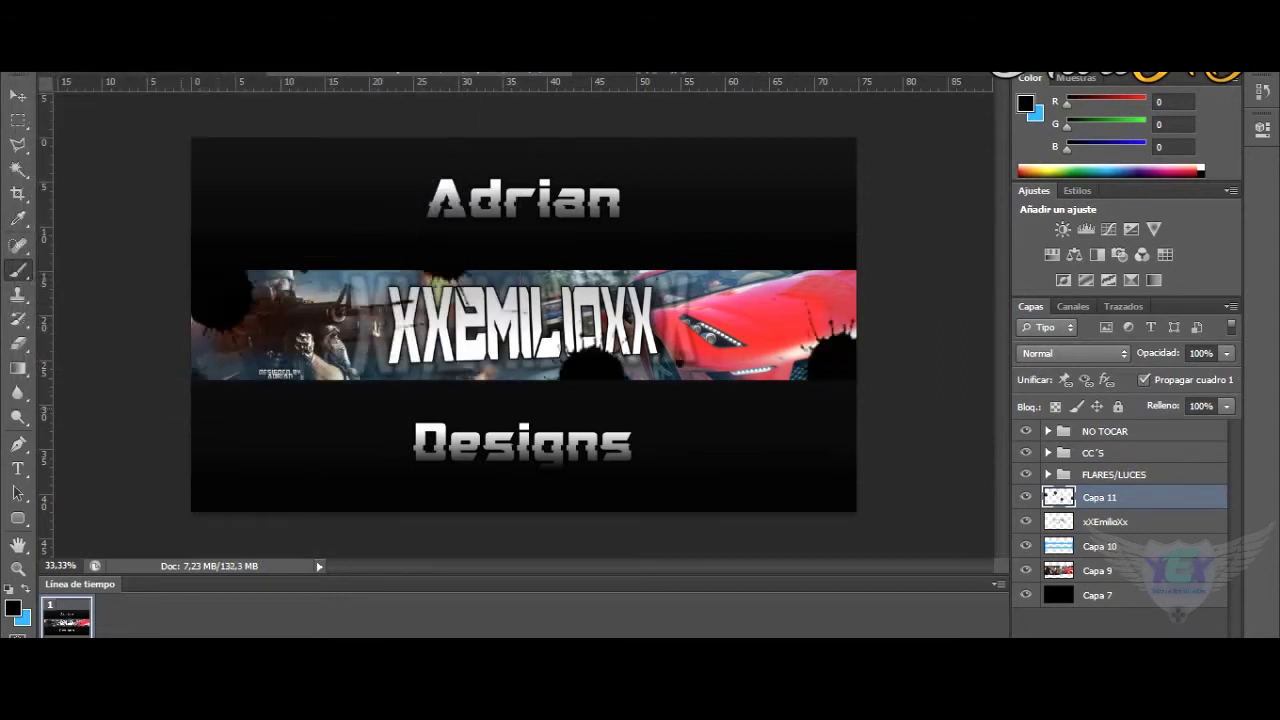
left_click(830, 290)
key("Escape")
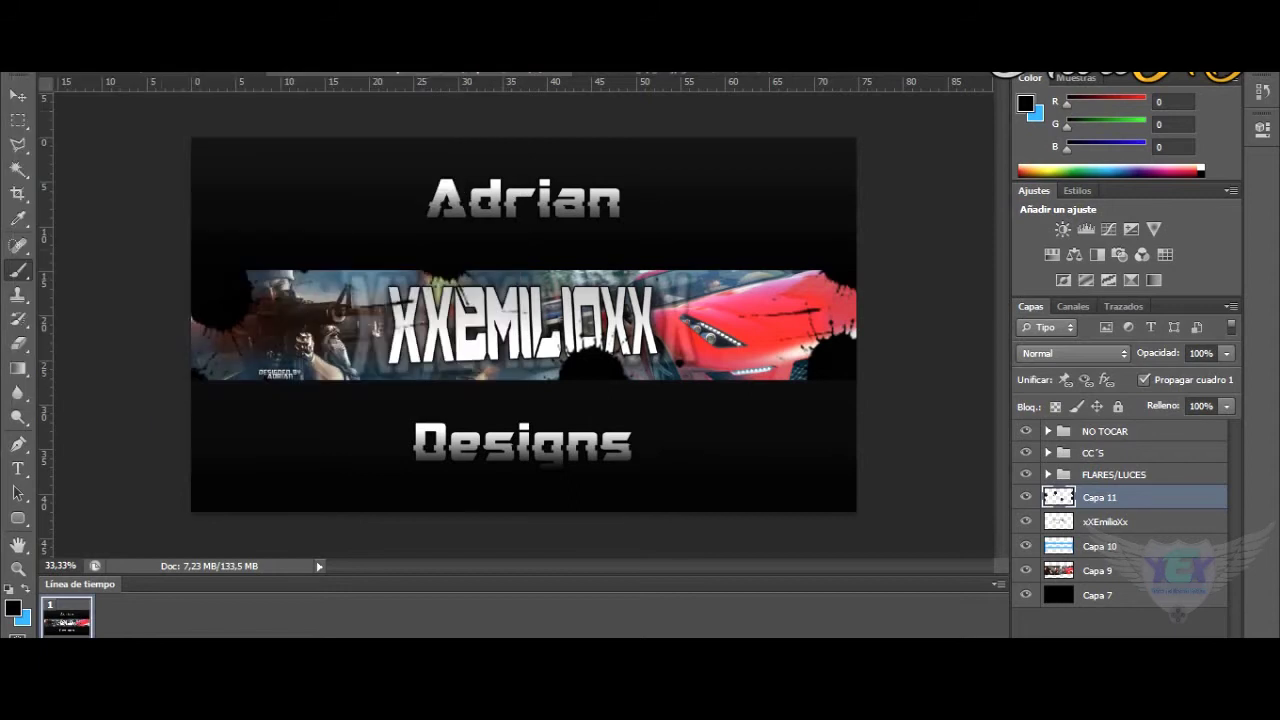
left_click(612, 306)
left_click(390, 350)
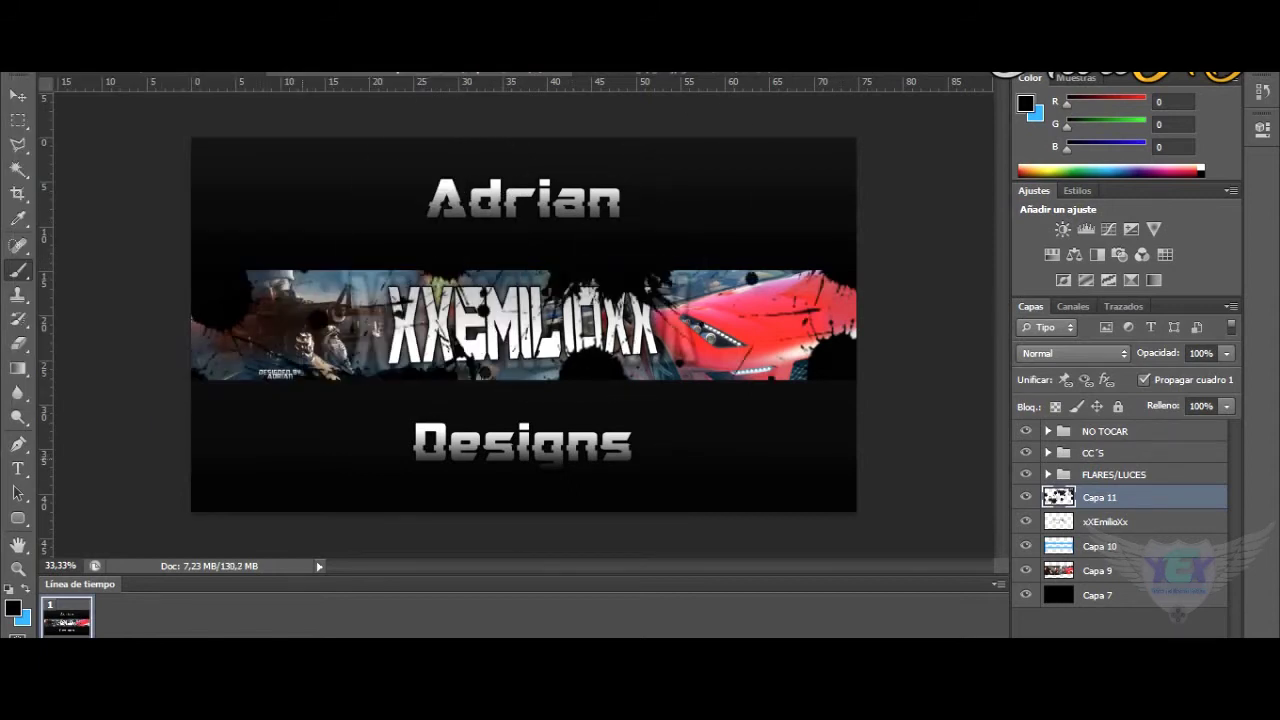
Step: Set the splatter layer's opacity to 20%
type("v")
type("30")
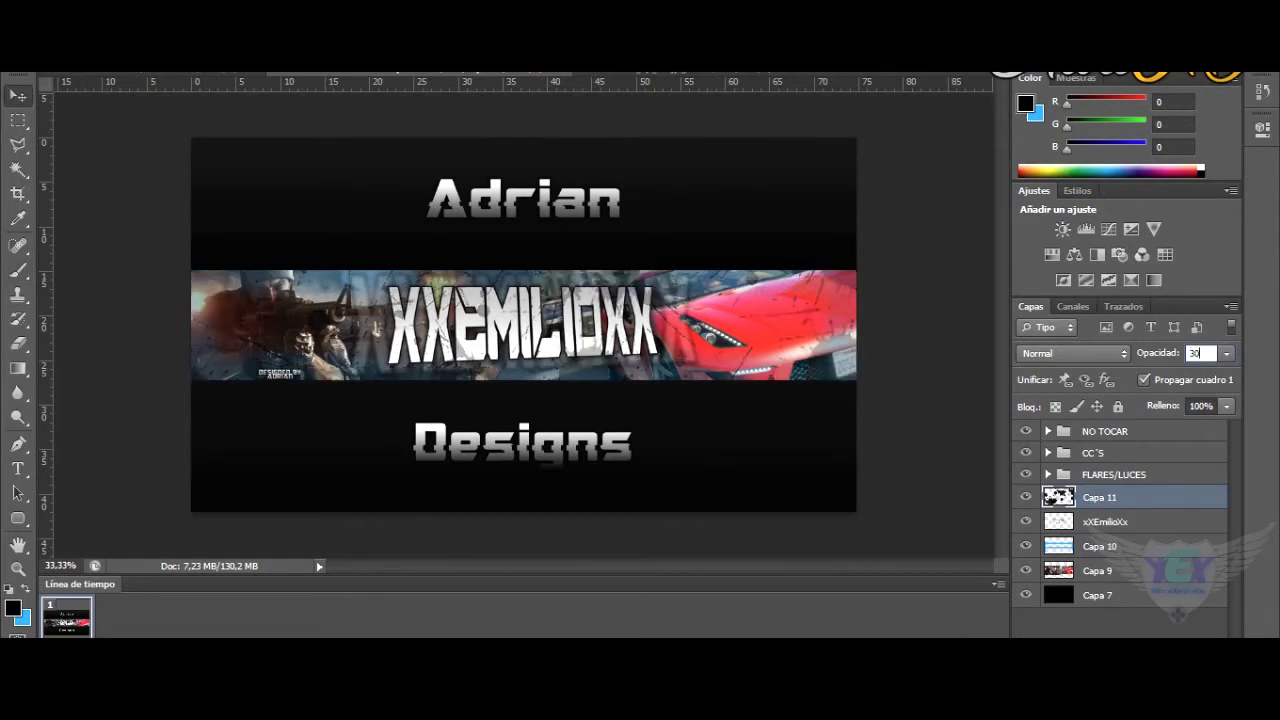
type("20")
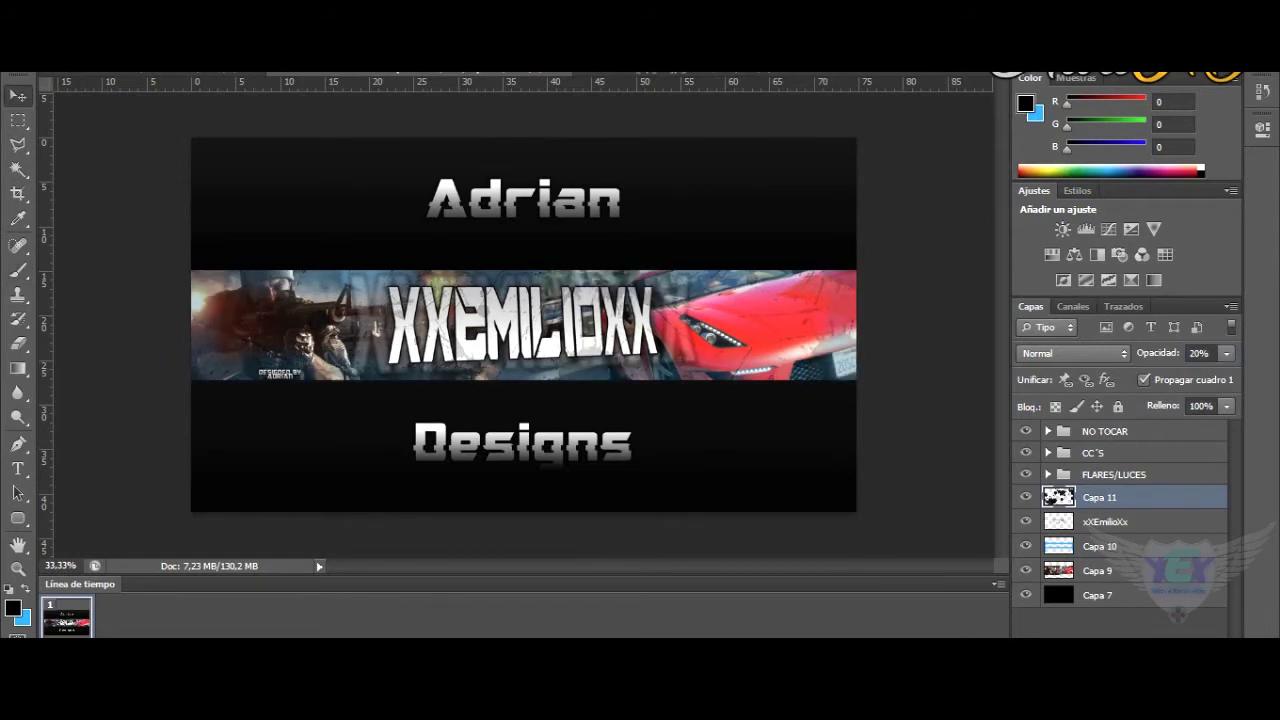
Step: Select thin horizontal strips across the title layer and copy them to a new layer
left_click(1105, 521)
key("m")
left_click_drag(402, 268, 655, 290)
left_click_drag(392, 298, 658, 300)
key("ctrl+j")
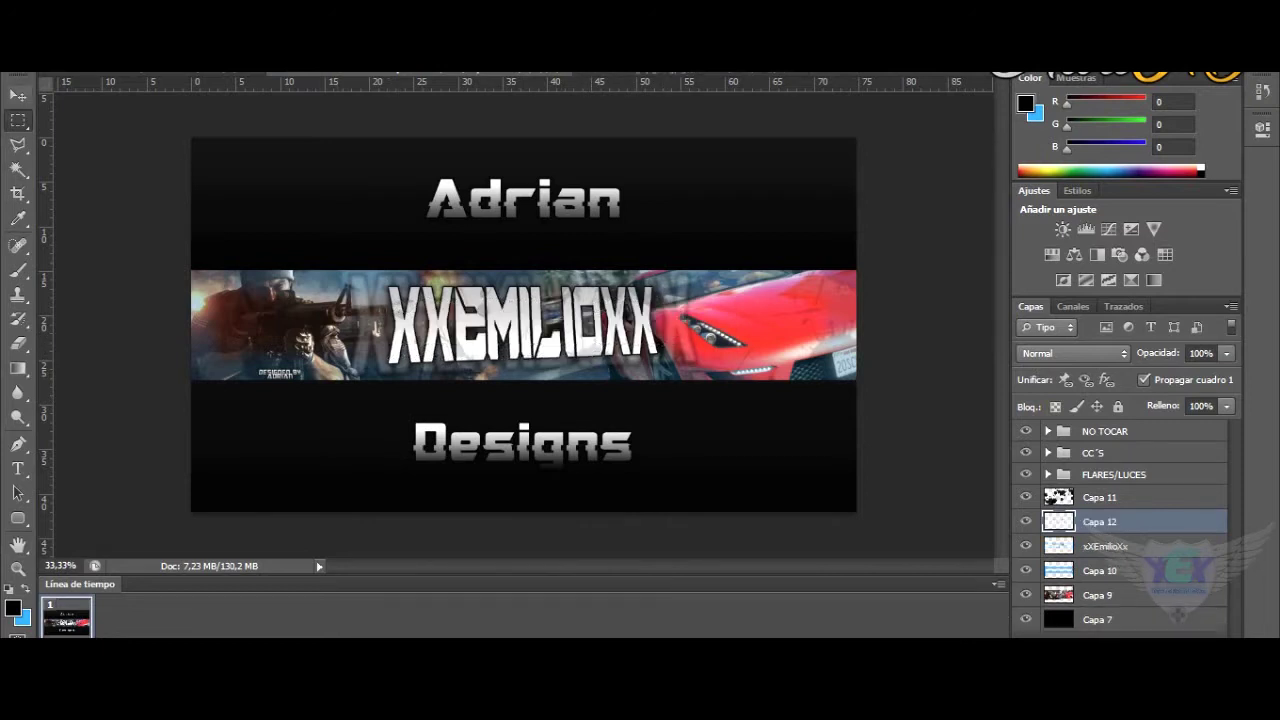
Step: Apply a Gaussian blur with a 4.0-pixel radius to the copied title strips on Capa 12
left_click(360, 60)
mouse_move(400, 198)
left_click(680, 380)
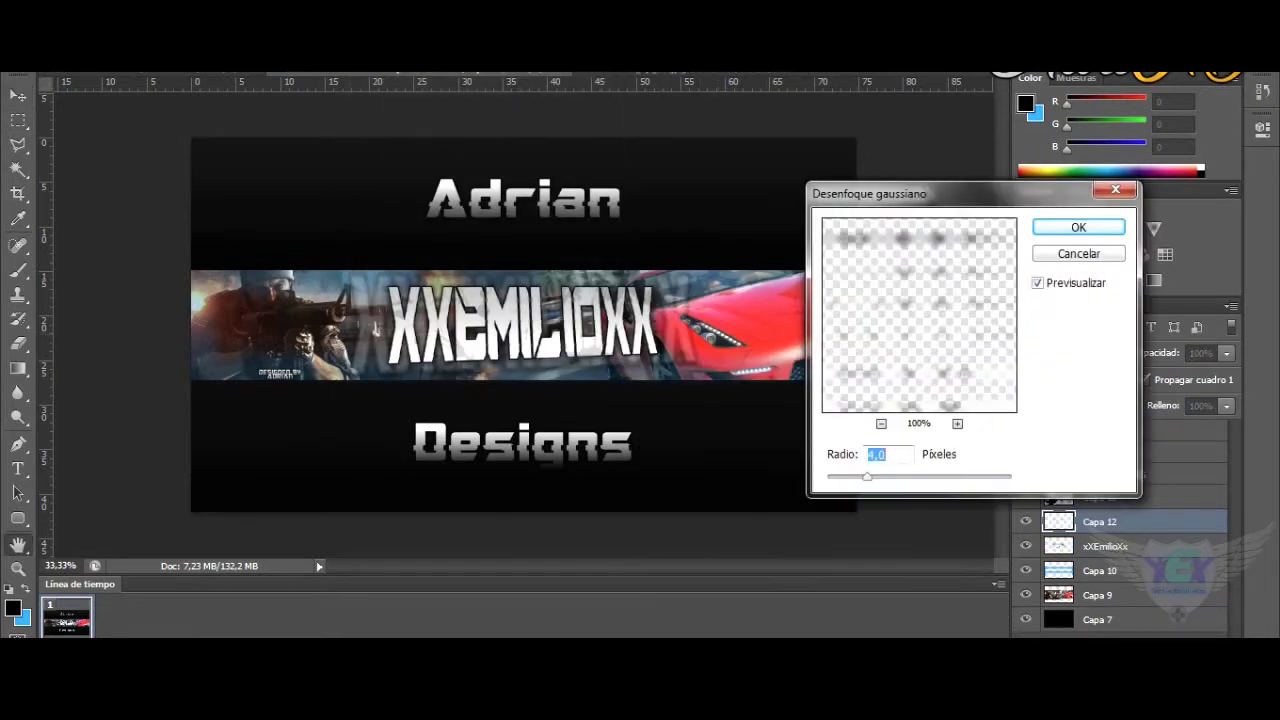
key("Return")
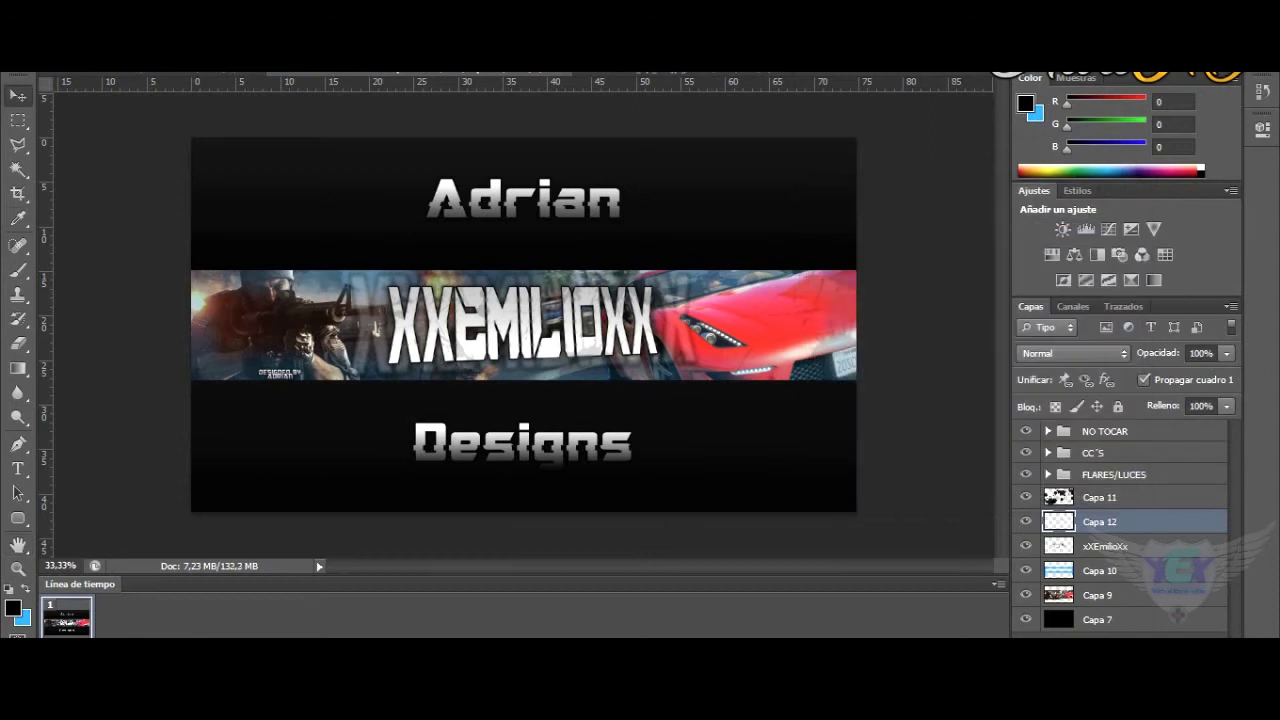
Step: Set the blue edge-tint layer (Capa 10) to 30% opacity
left_click(1099, 570)
type("30")
key("Return")
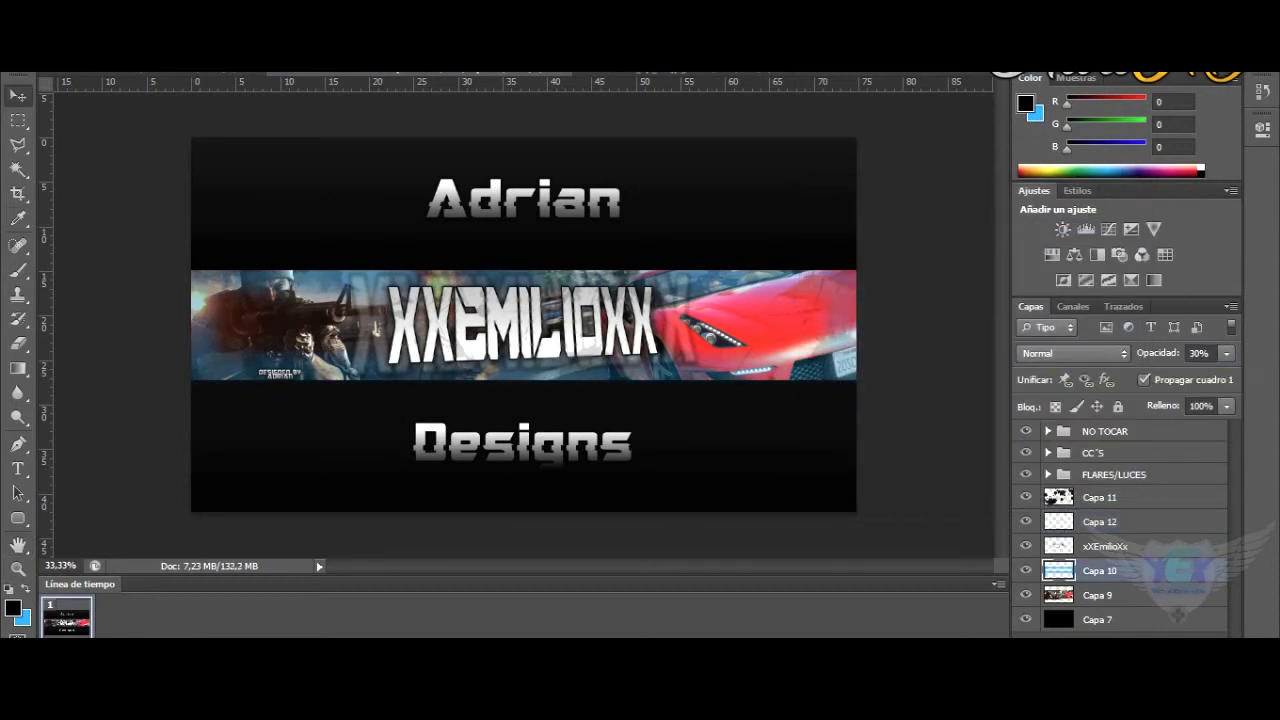
Step: Create a new layer above Capa 12 and set the foreground colour to cyan 00d2ff
left_click(1099, 521)
key("ctrl+shift+alt+n")
key("x")
left_click(1025, 103)
left_click(986, 256)
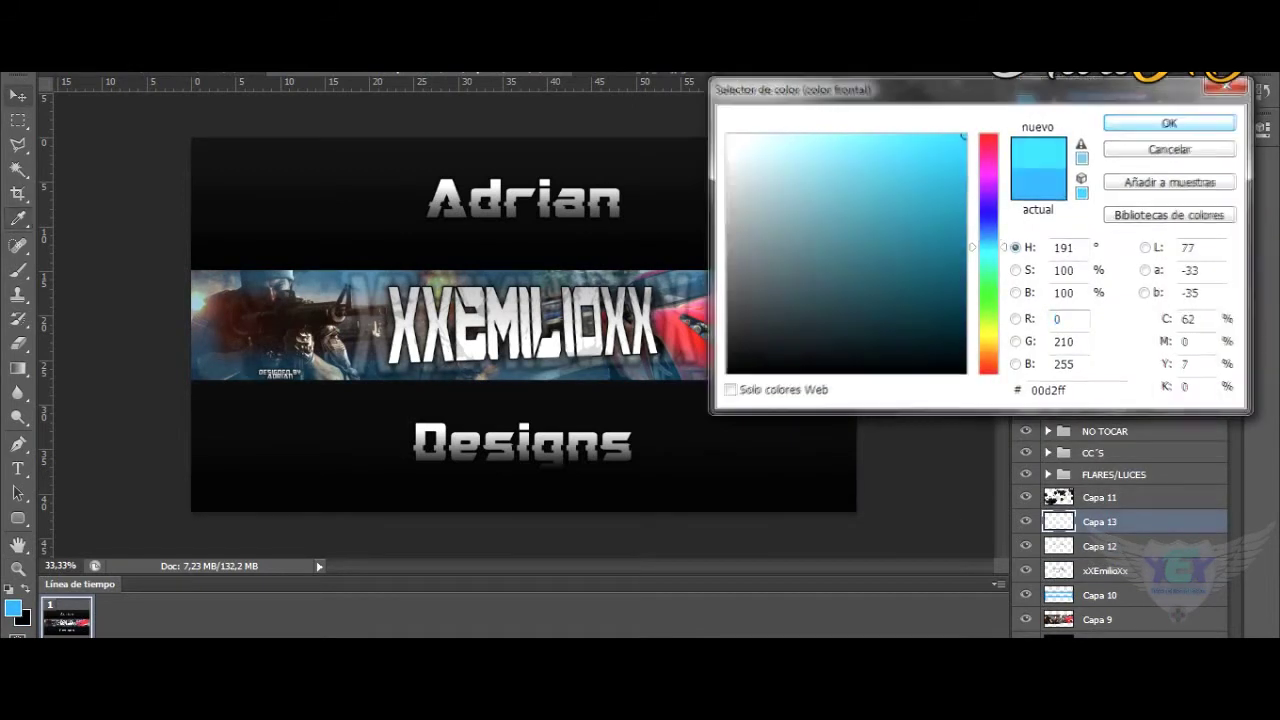
key("Return")
Step: Stamp a cyan sunburst brush at the banner's centre and place its layer beneath the title layer
key("t")
key("b")
left_click(40, 73)
scroll(250, 285, "up", 15)
scroll(250, 285, "up", 7)
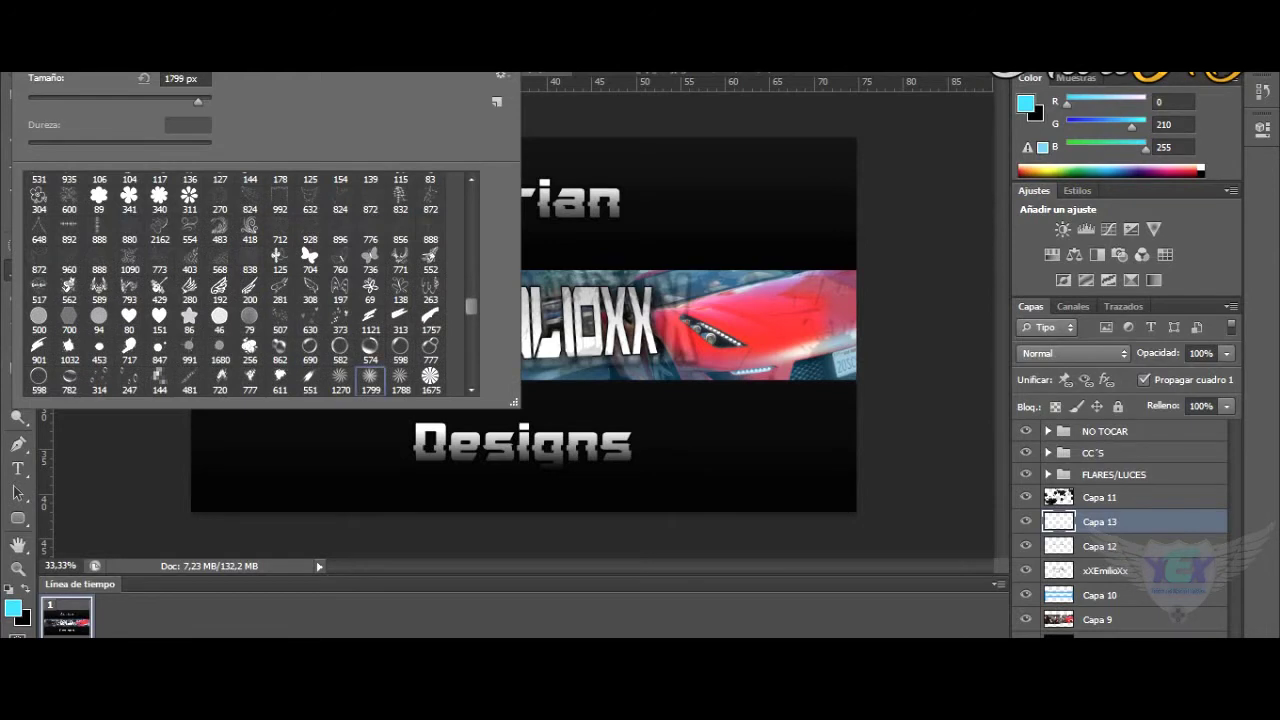
key("Return")
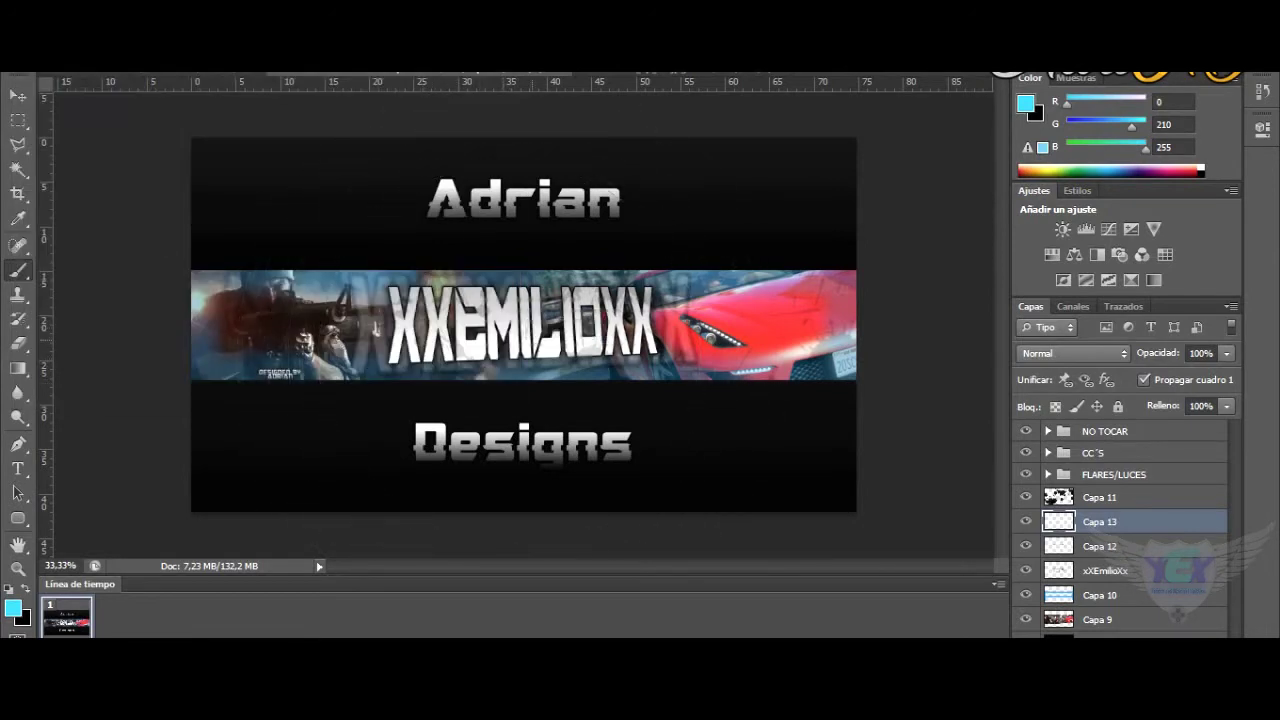
left_click(522, 325)
key("v")
key("ctrl+bracketleft")
key("ctrl+bracketleft")
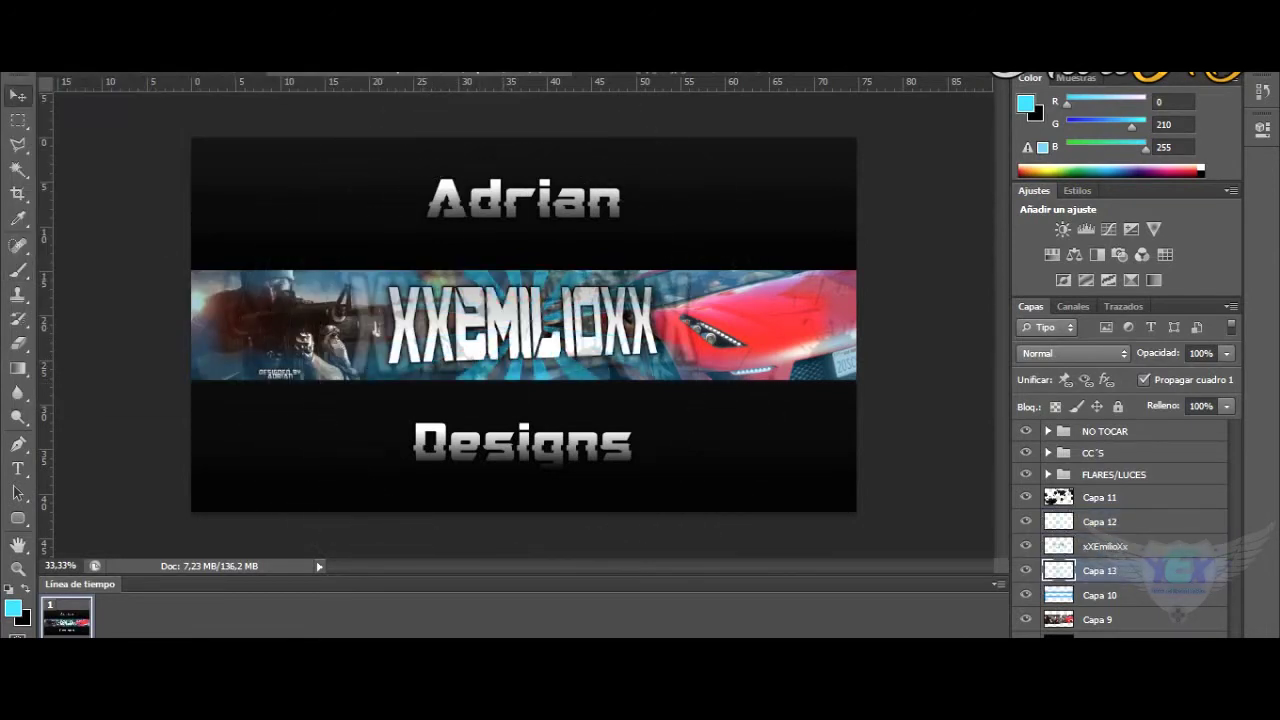
Step: Duplicate the sunburst layer, merge both copies and apply a drop shadow with 75% opacity, 0 px distance and 20 px size
key("ctrl+j")
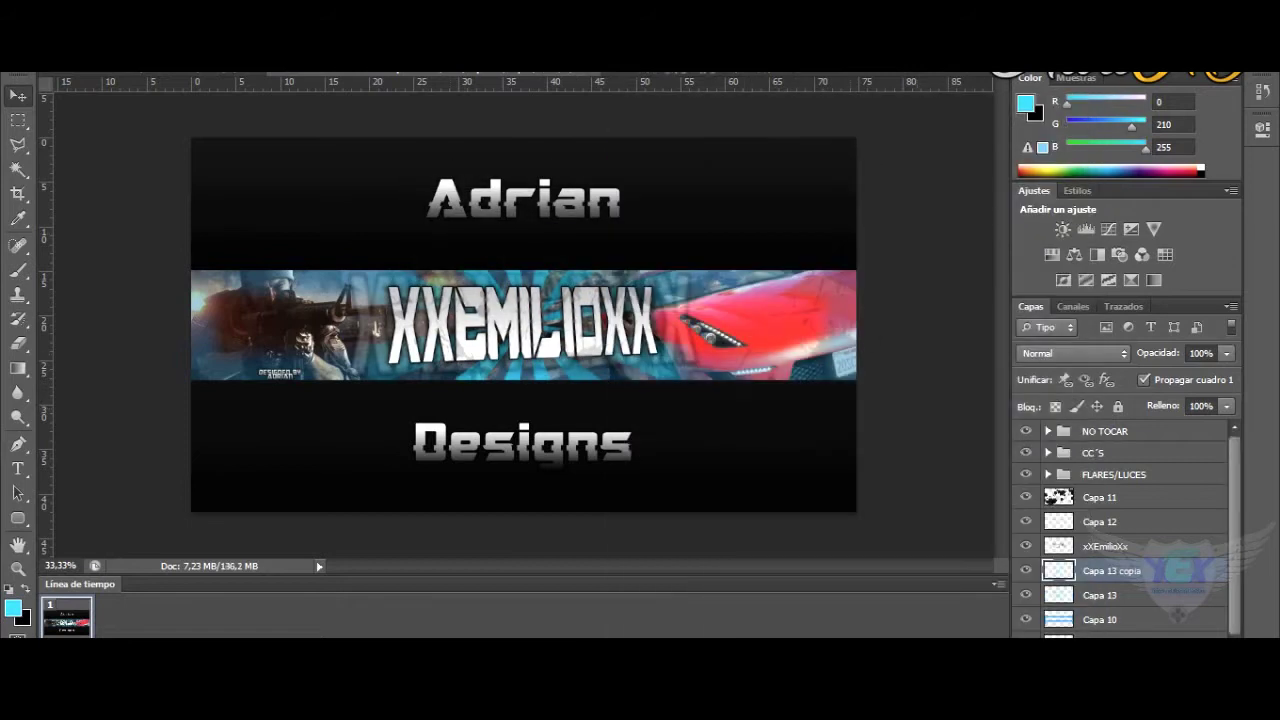
right_click(1110, 570)
left_click(686, 508)
double_click(1160, 570)
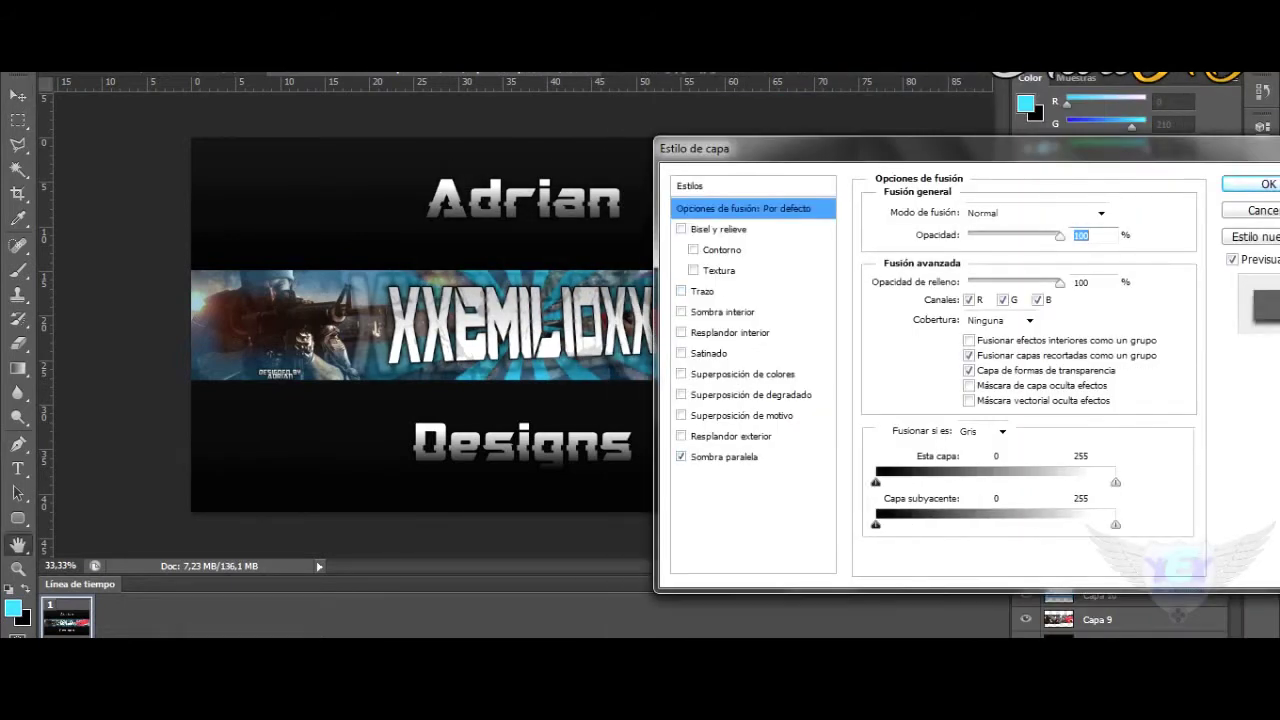
left_click(724, 456)
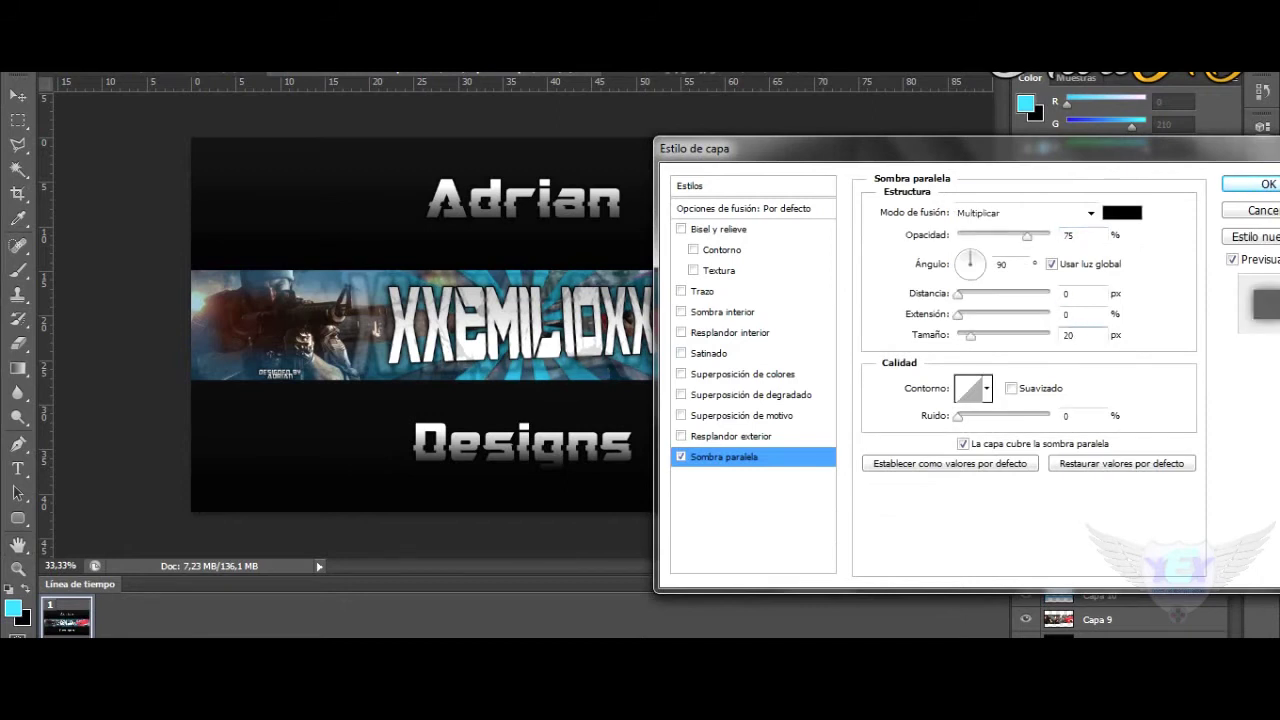
key("Return")
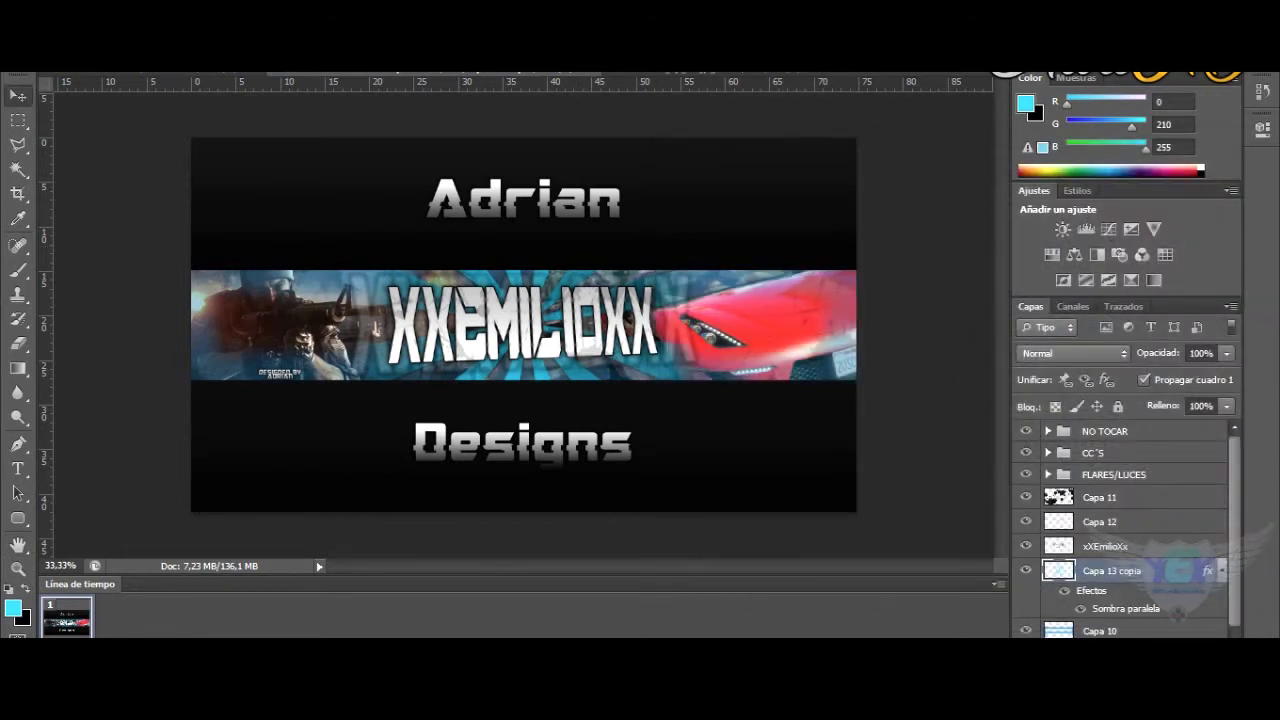
Step: Open the Twitter bird logo, bring it into the banner above Capa 12 and scale it down over the car, using the guides
left_click(1100, 521)
key("t")
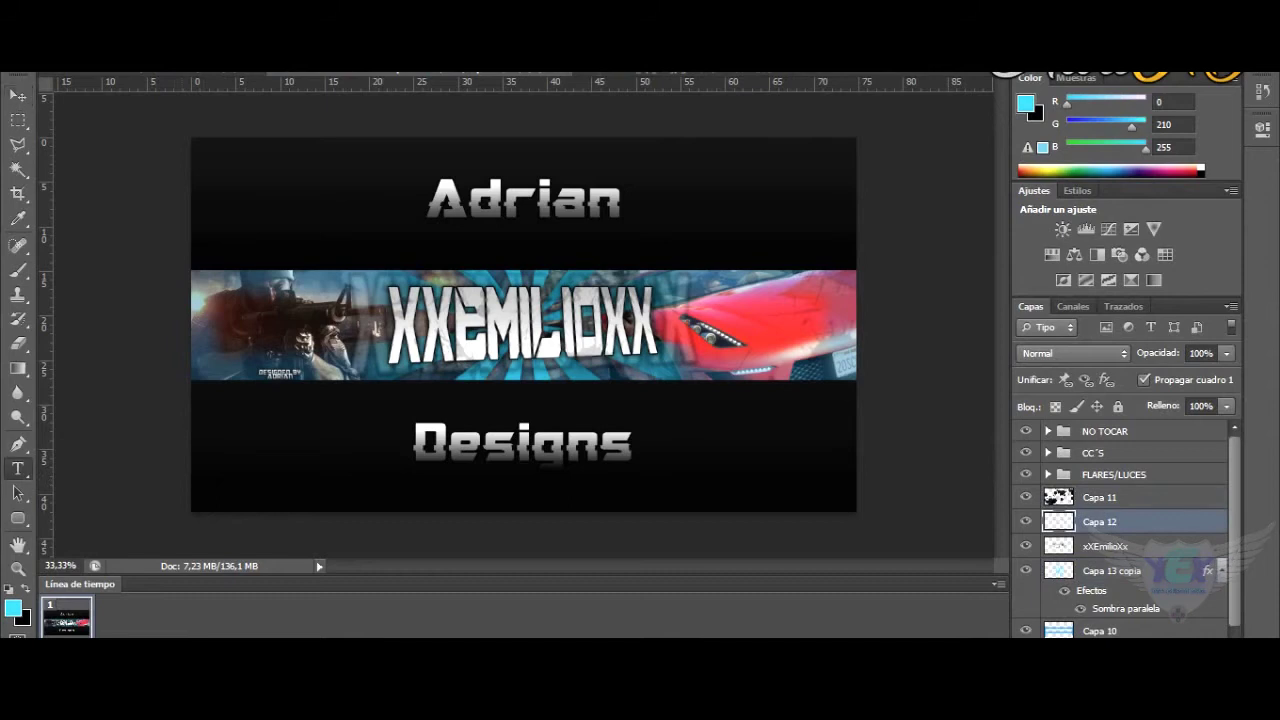
key("ctrl+o")
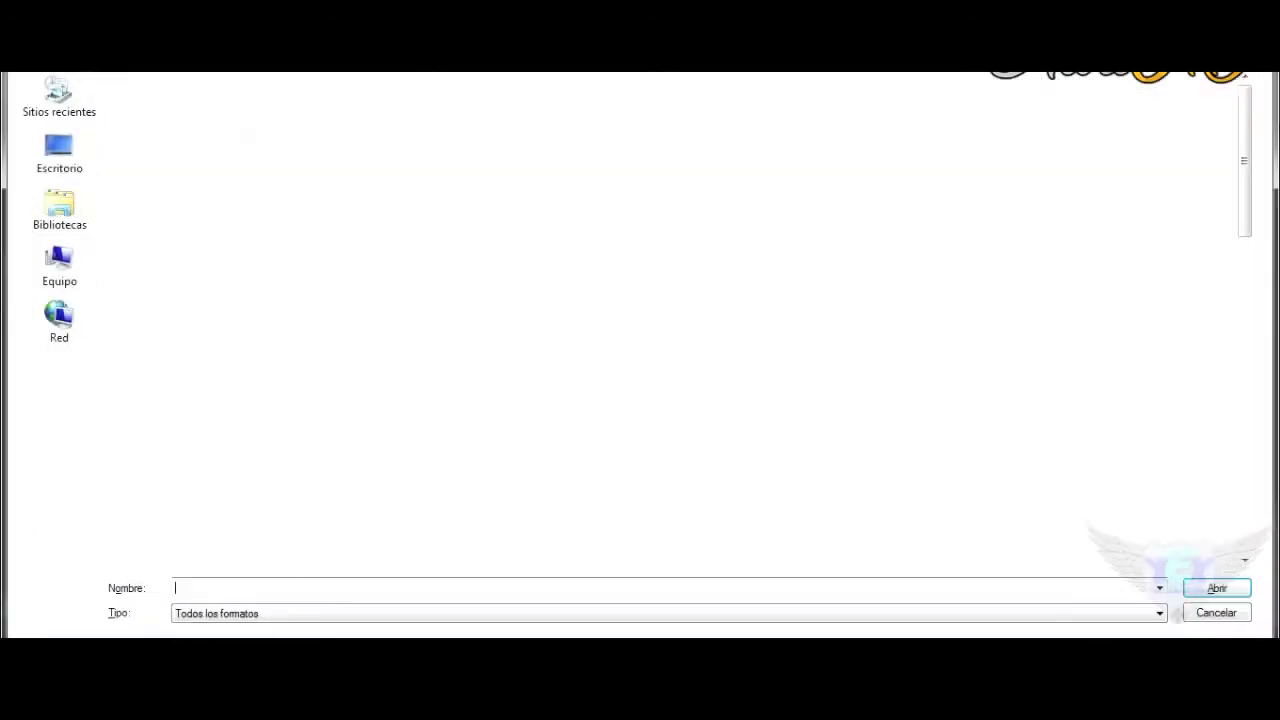
scroll(650, 320, "down", 15)
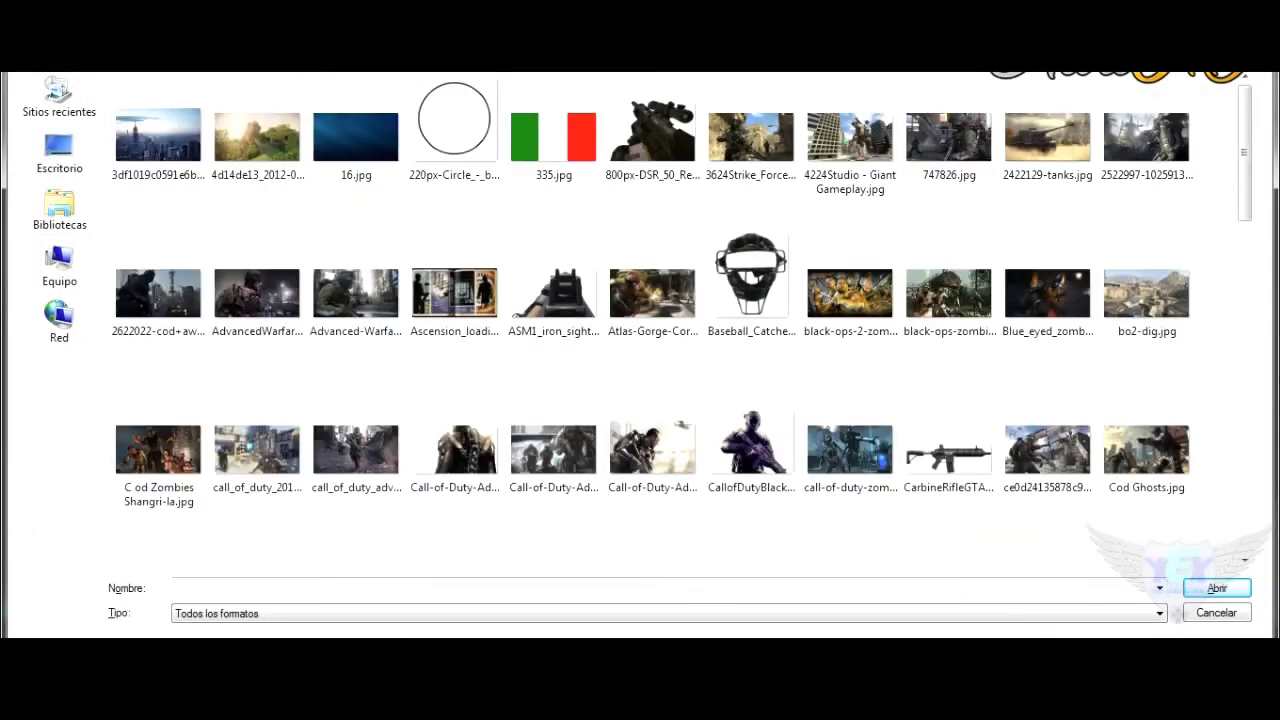
key("Escape")
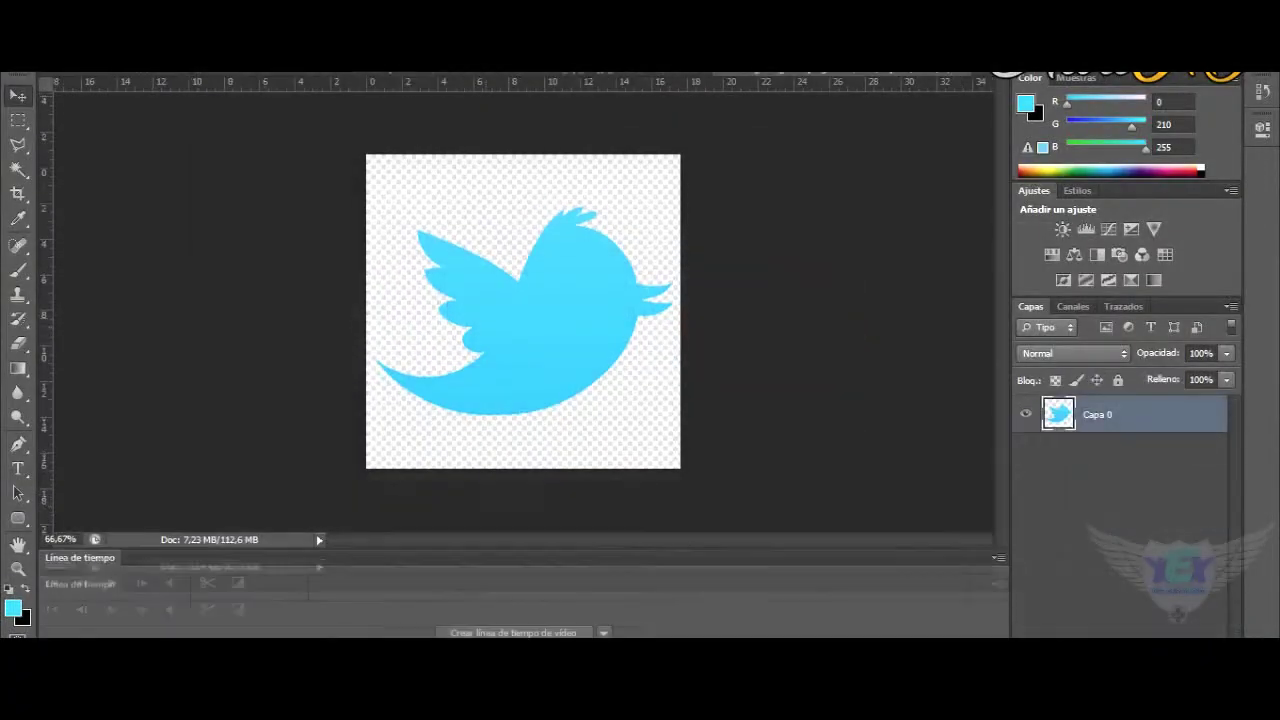
key("ctrl+t")
left_click_drag(700, 280, 725, 310)
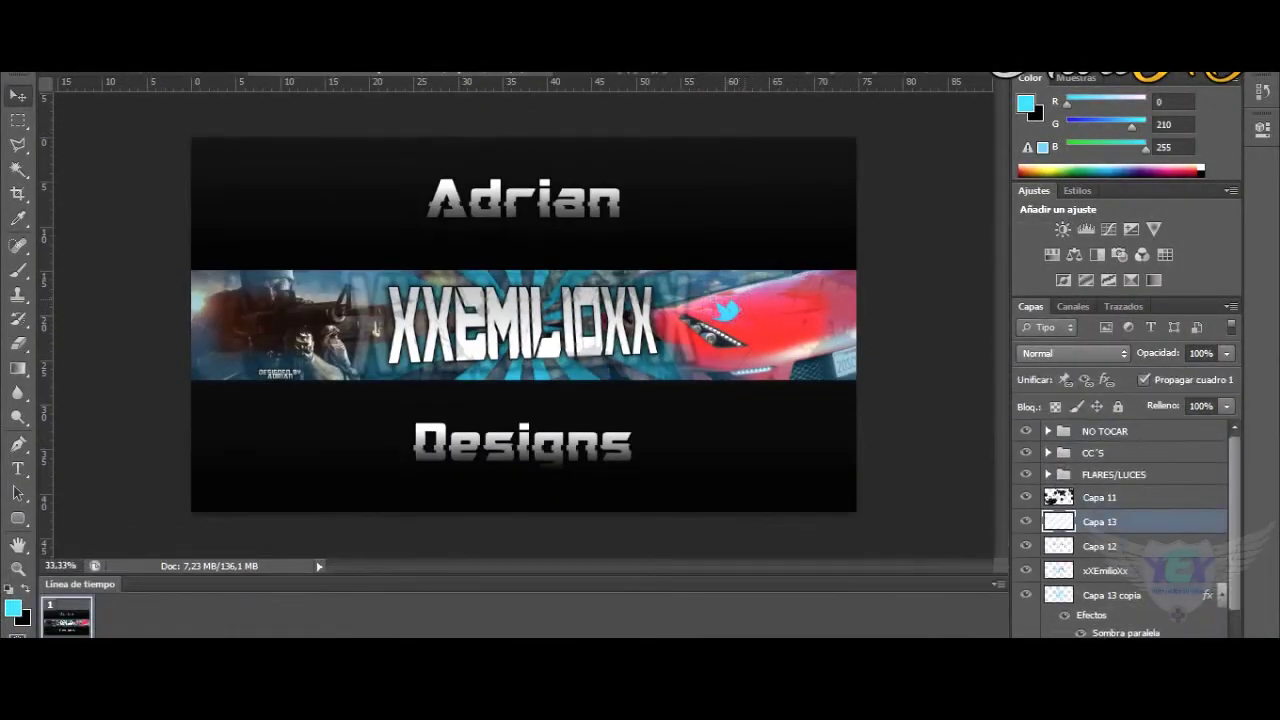
key("ctrl+semicolon")
scroll(740, 312, "up", 2)
left_click_drag(725, 297, 722, 293)
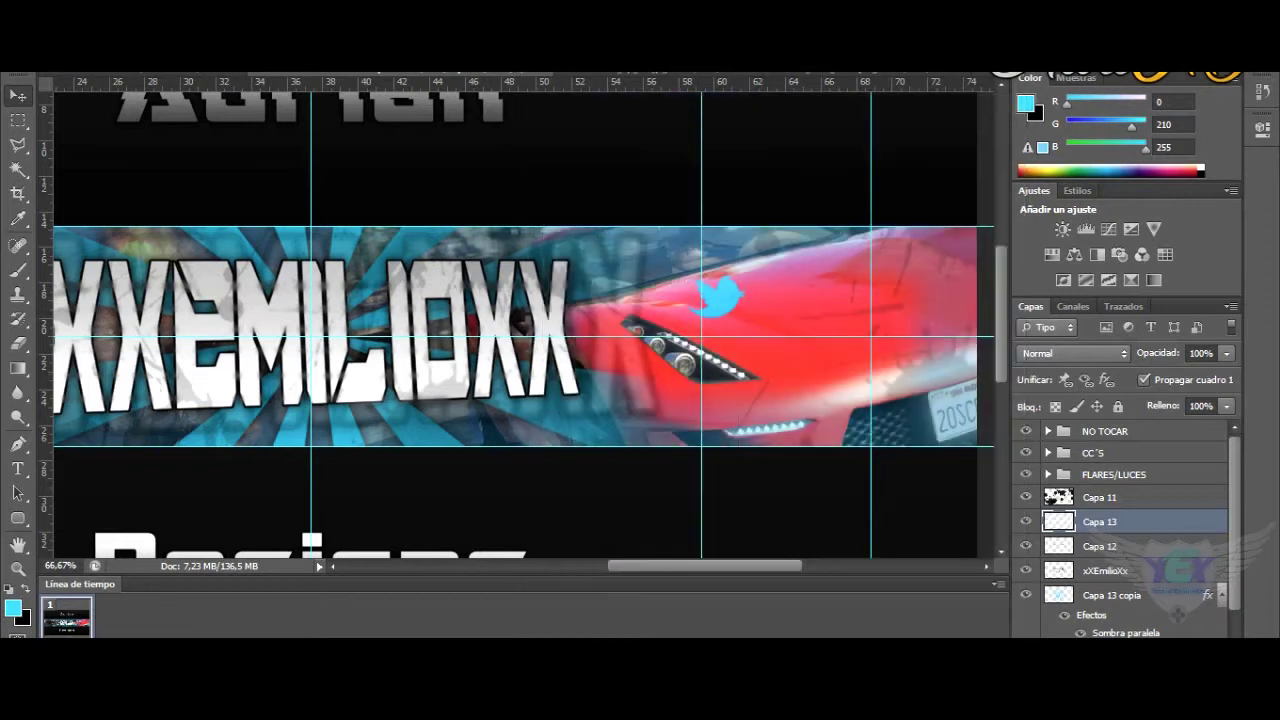
Step: Add a drop shadow to the Twitter bird, shift it slightly on the car's hood and hide the guides
double_click(1160, 521)
left_click_drag(720, 148, 842, 137)
left_click(824, 280)
left_click(803, 280)
left_click(846, 446)
key("Return")
mouse_move(716, 296)
left_mouse_down()
mouse_move(706, 276)
mouse_move(705, 305)
left_mouse_up()
key("ctrl+h")
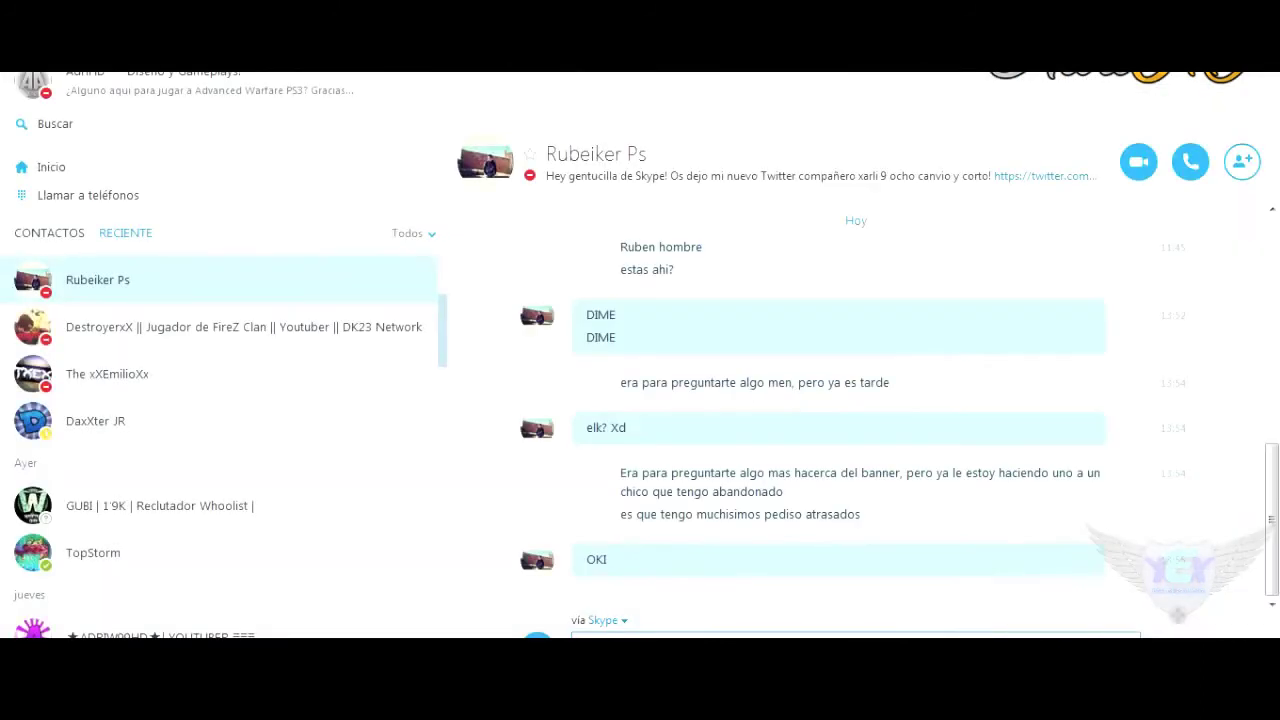
Step: Switch to Skype and check the client's chat for their Twitter handle, then return to Photoshop
left_click(107, 373)
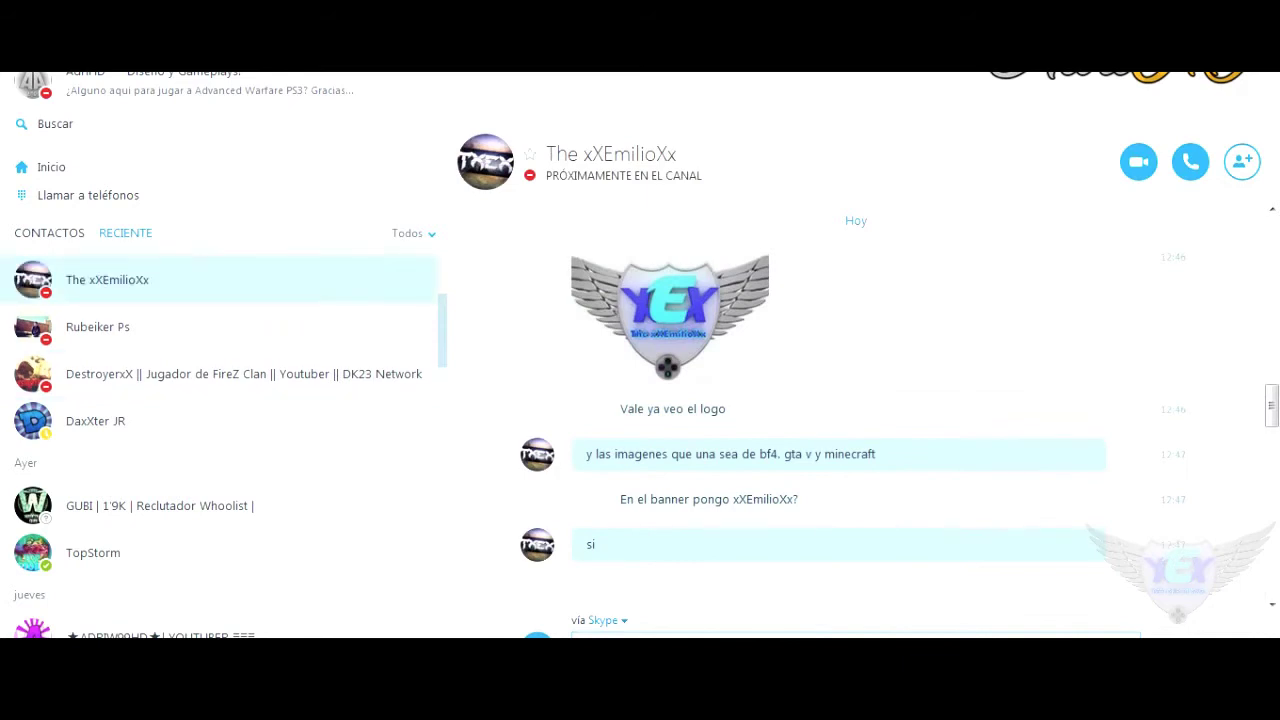
scroll(840, 420, "down", 10)
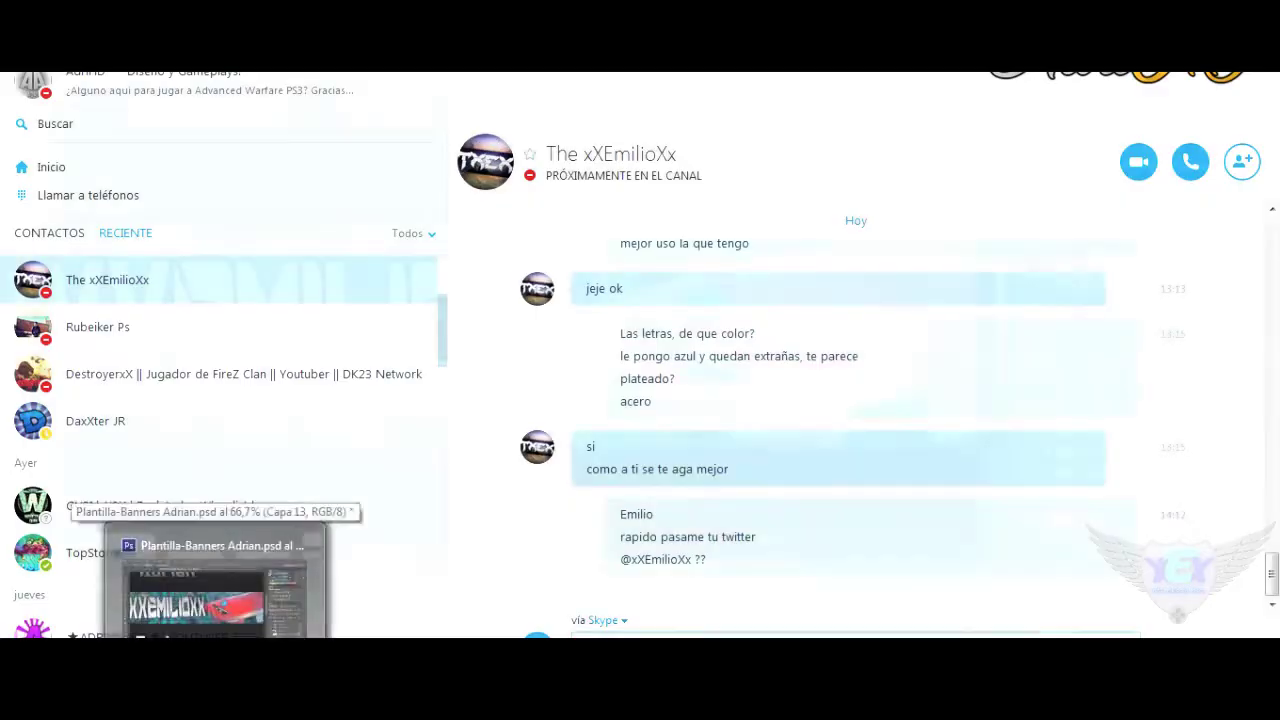
left_click(215, 595)
scroll(520, 320, "down", 2)
scroll(520, 320, "up", 1)
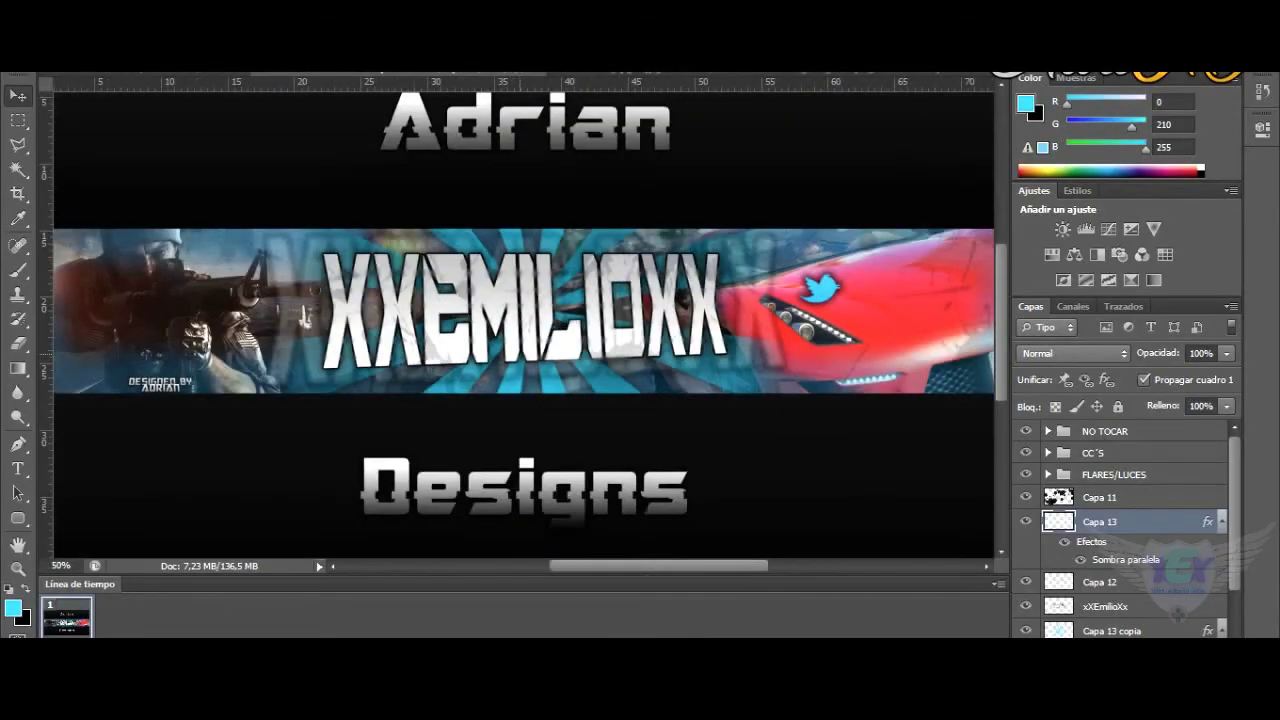
key("alt+Tab")
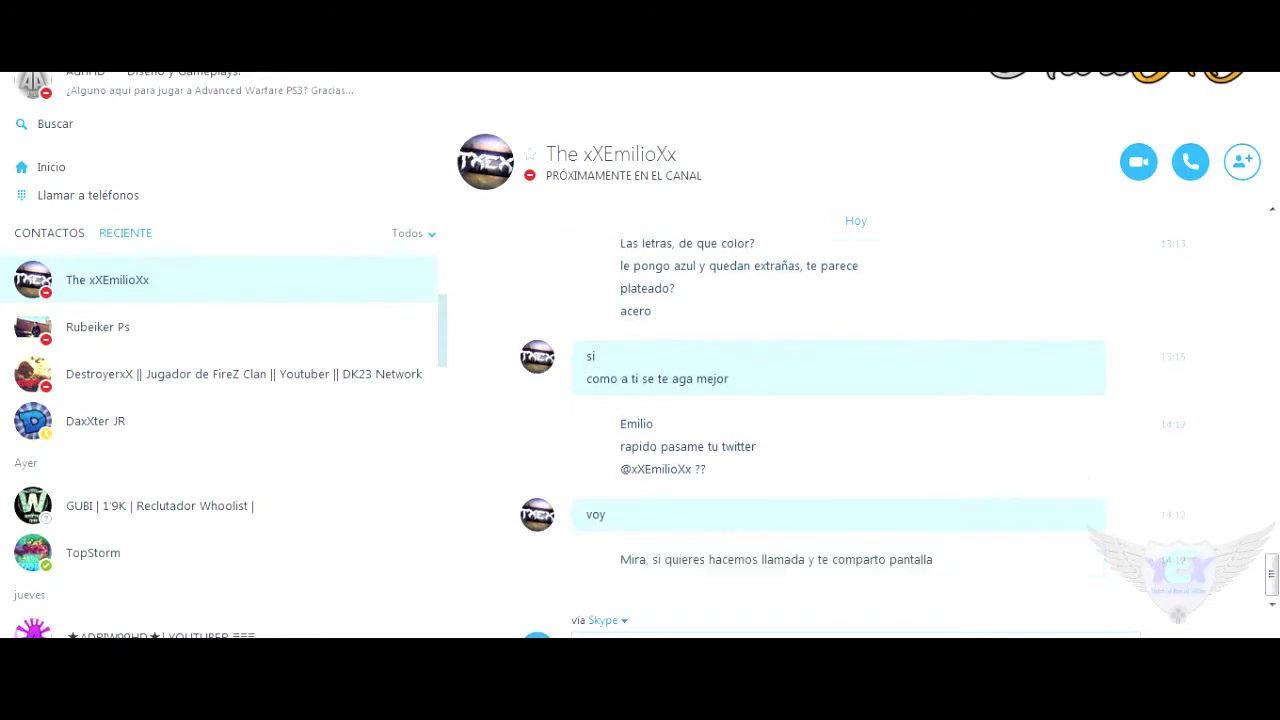
key("alt+Tab")
Step: Add a text layer with the client's Twitter handle copied from the Skype chat and move it across the car
key("t")
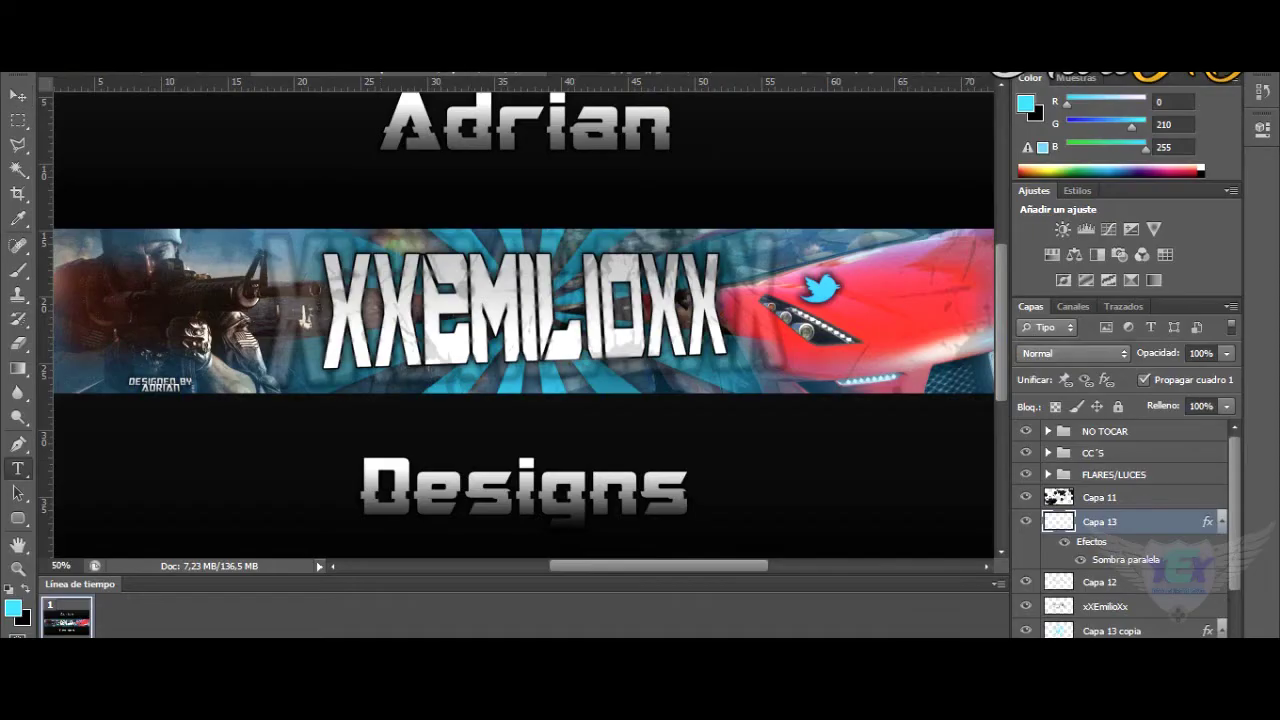
left_click(850, 292)
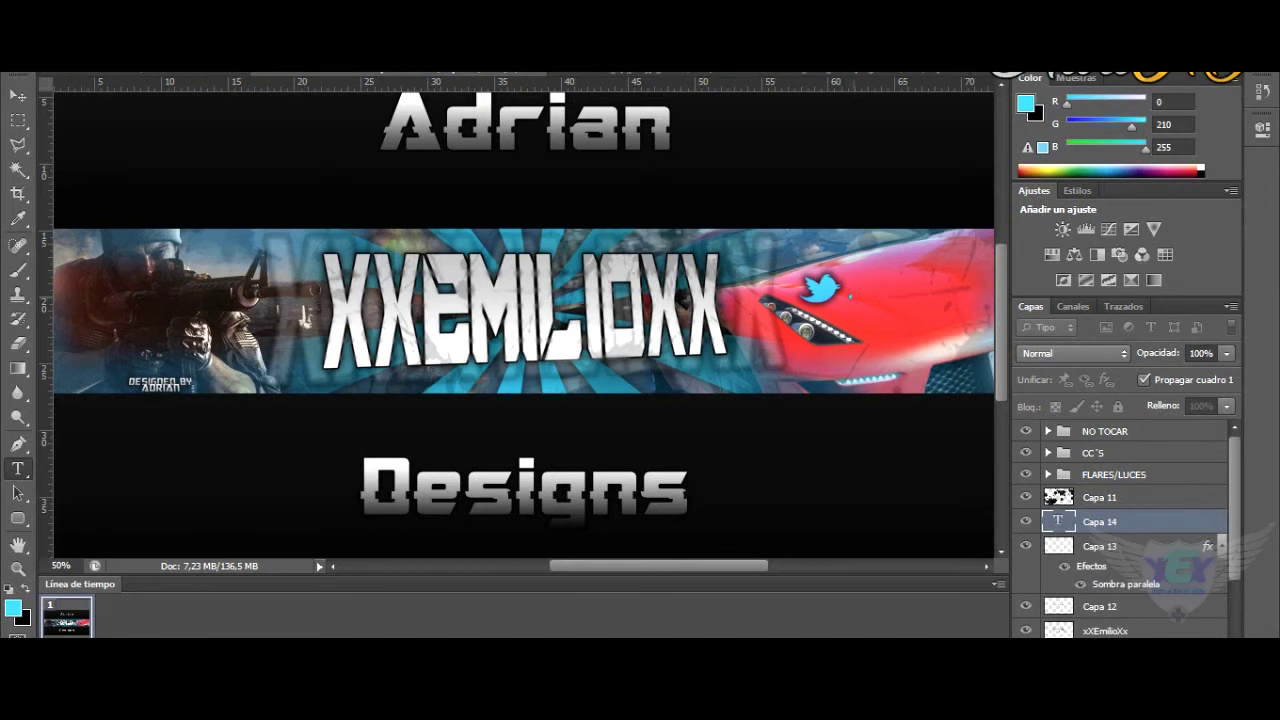
key("alt+Tab")
left_click_drag(586, 537, 682, 537)
right_click(600, 537)
left_click(660, 449)
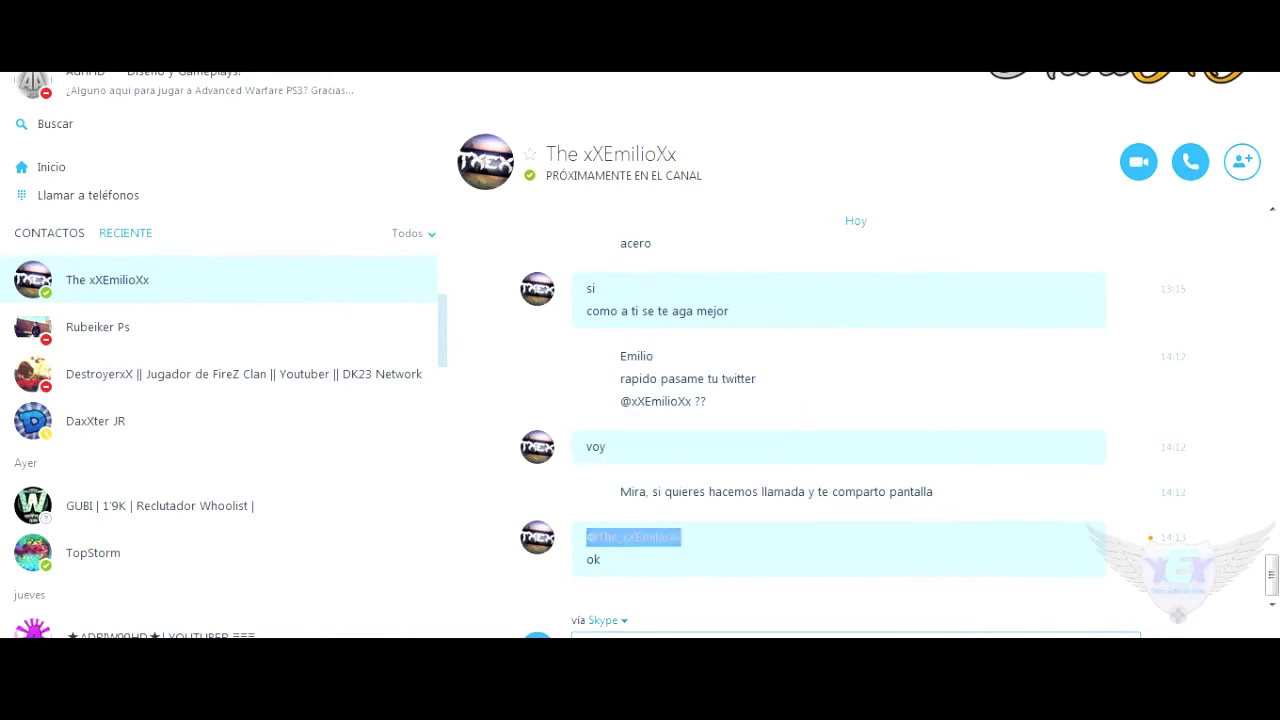
key("alt+Tab")
key("ctrl+v")
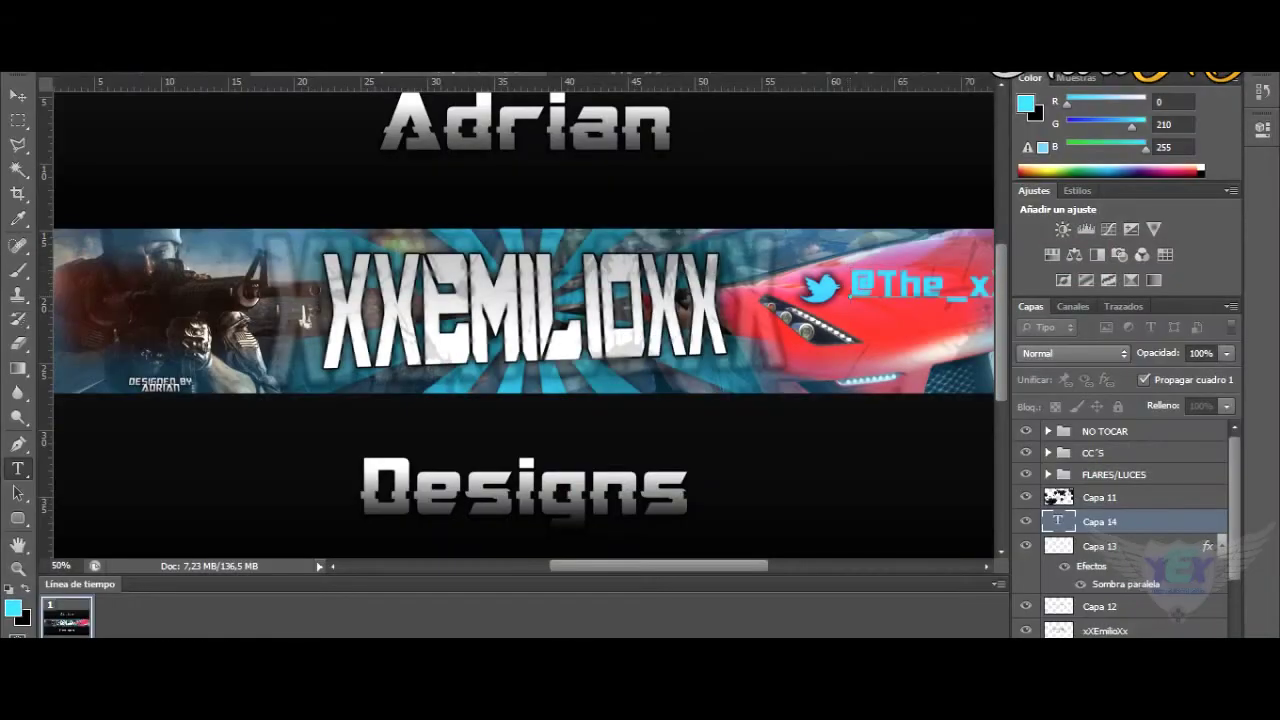
left_click(17, 95)
left_click_drag(880, 250, 710, 265)
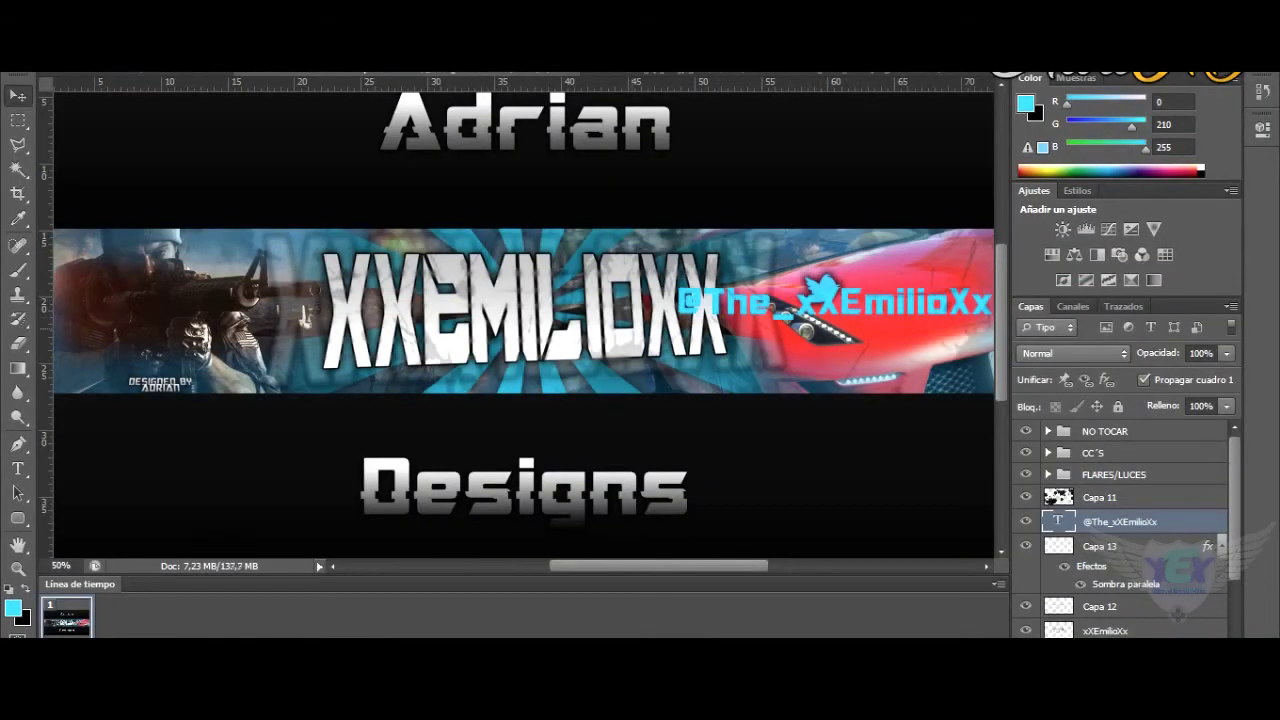
key("ctrl+0")
key("ctrl+t")
left_click_drag(906, 344, 864, 340)
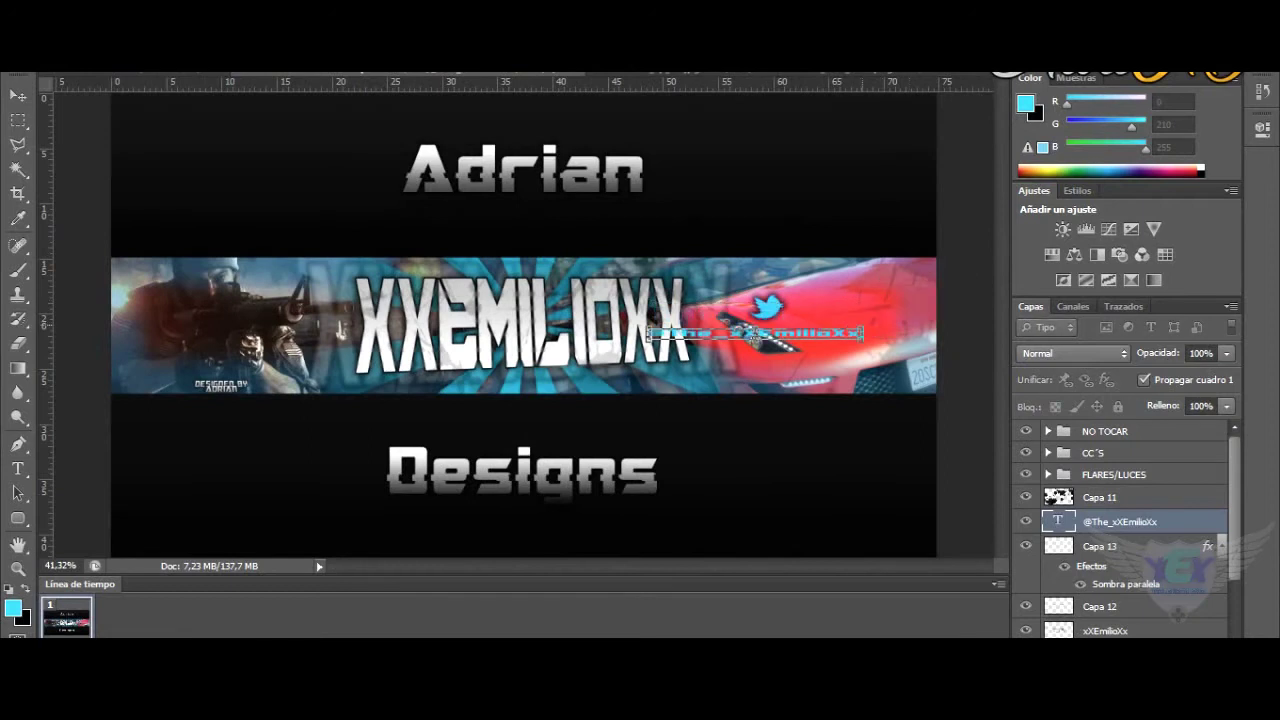
key("Escape")
key("t")
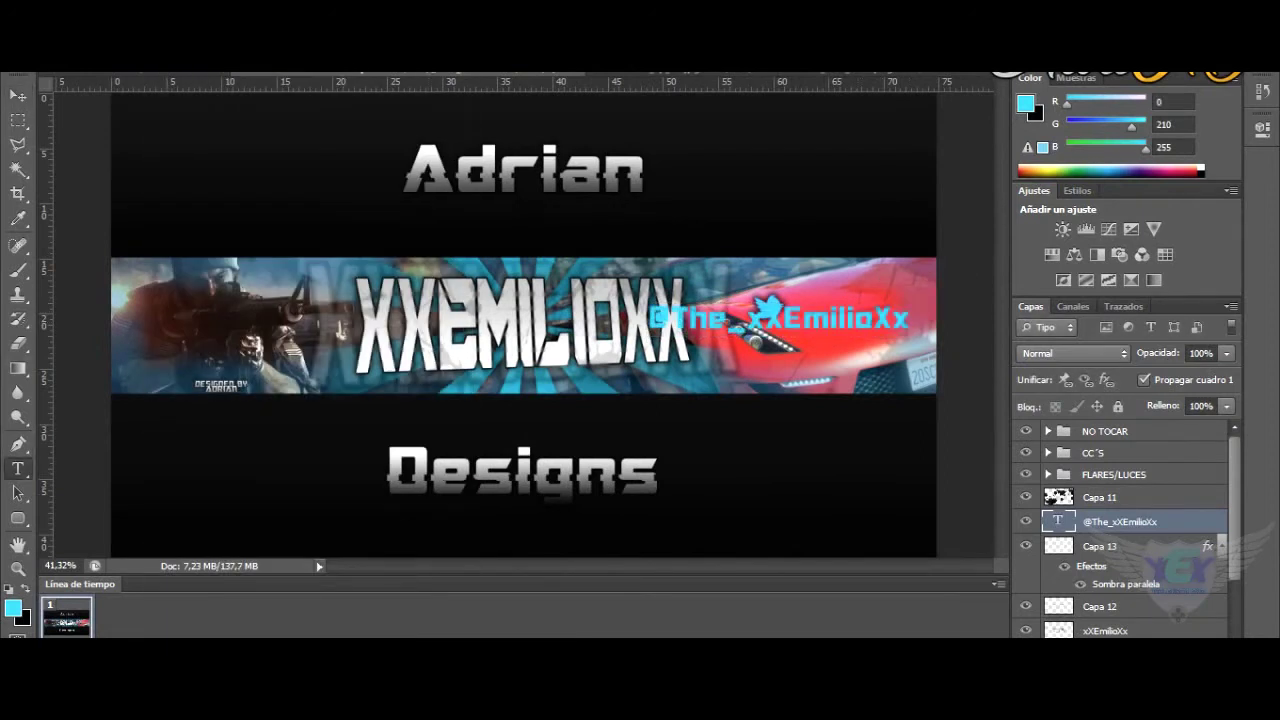
Step: Scale down the Twitter handle text and position it directly beside the bird logo on the car's hood
key("v")
key("ctrl+t")
left_click_drag(908, 330, 862, 308)
left_click_drag(770, 318, 845, 311)
key("Return")
key("t")
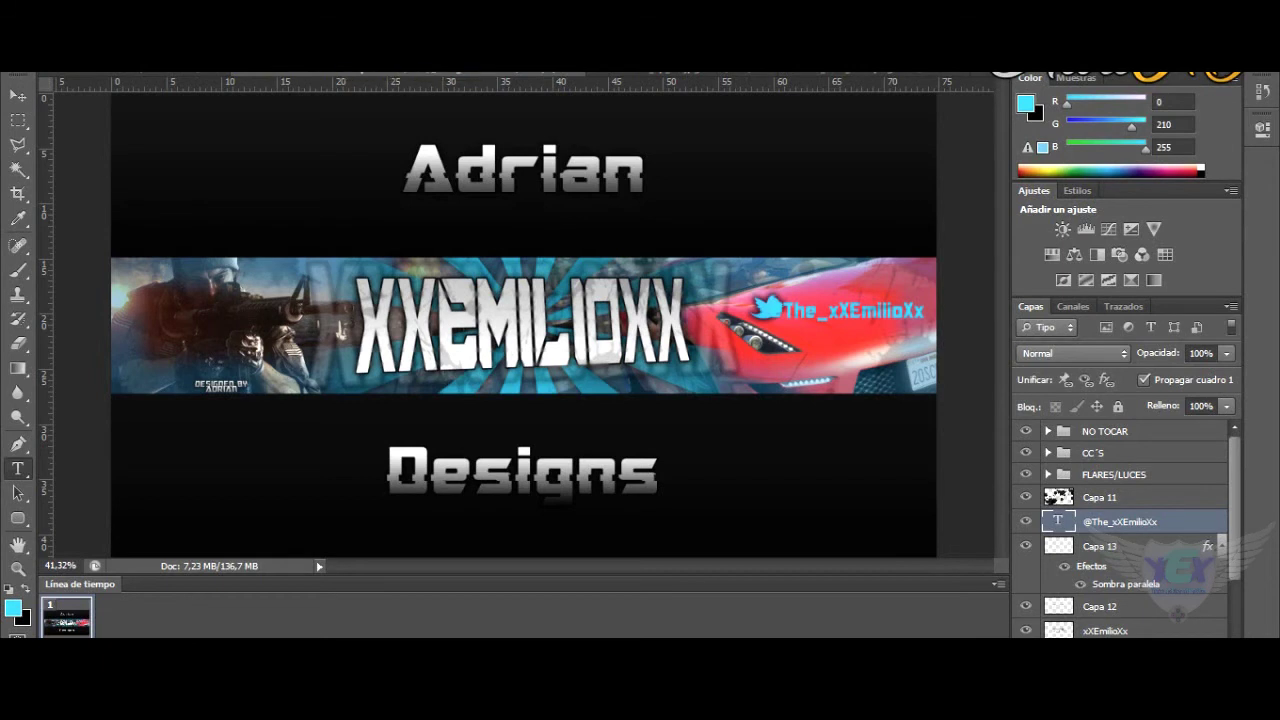
key("ctrl+t")
left_click_drag(924, 298, 918, 262)
key("Return")
scroll(778, 305, "up", 3)
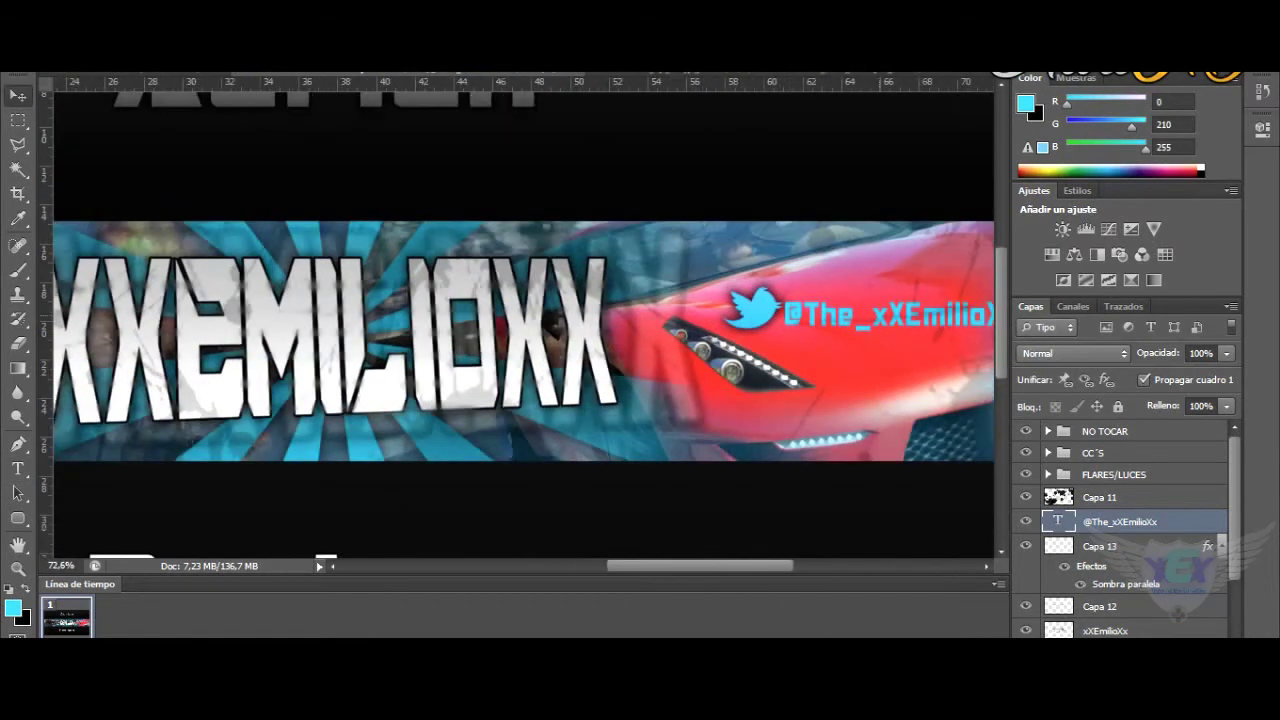
mouse_move(880, 316)
left_mouse_down()
mouse_move(880, 288)
mouse_move(880, 316)
left_mouse_up()
scroll(820, 325, "down", 3)
Step: Apply stroke, gradient overlay and drop shadow layer styles to the Twitter handle text
right_click(1140, 521)
left_click(720, 104)
left_click(743, 384)
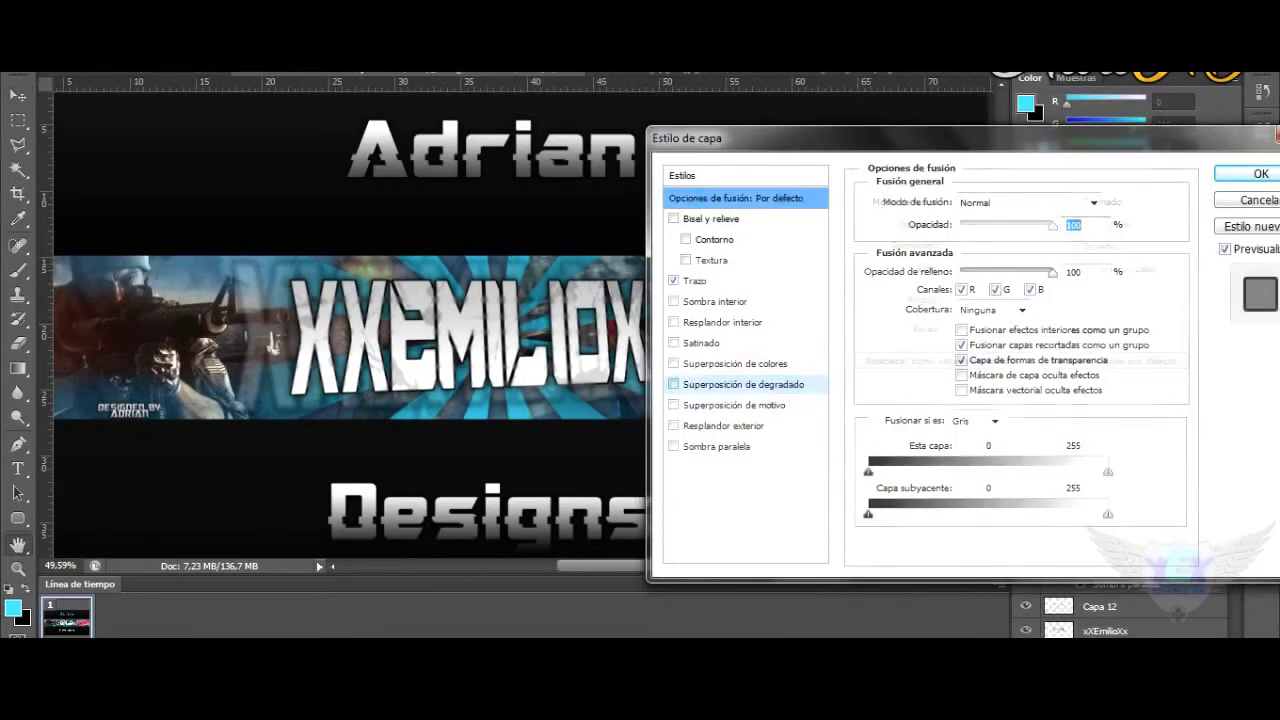
left_click(1053, 246)
left_click(716, 446)
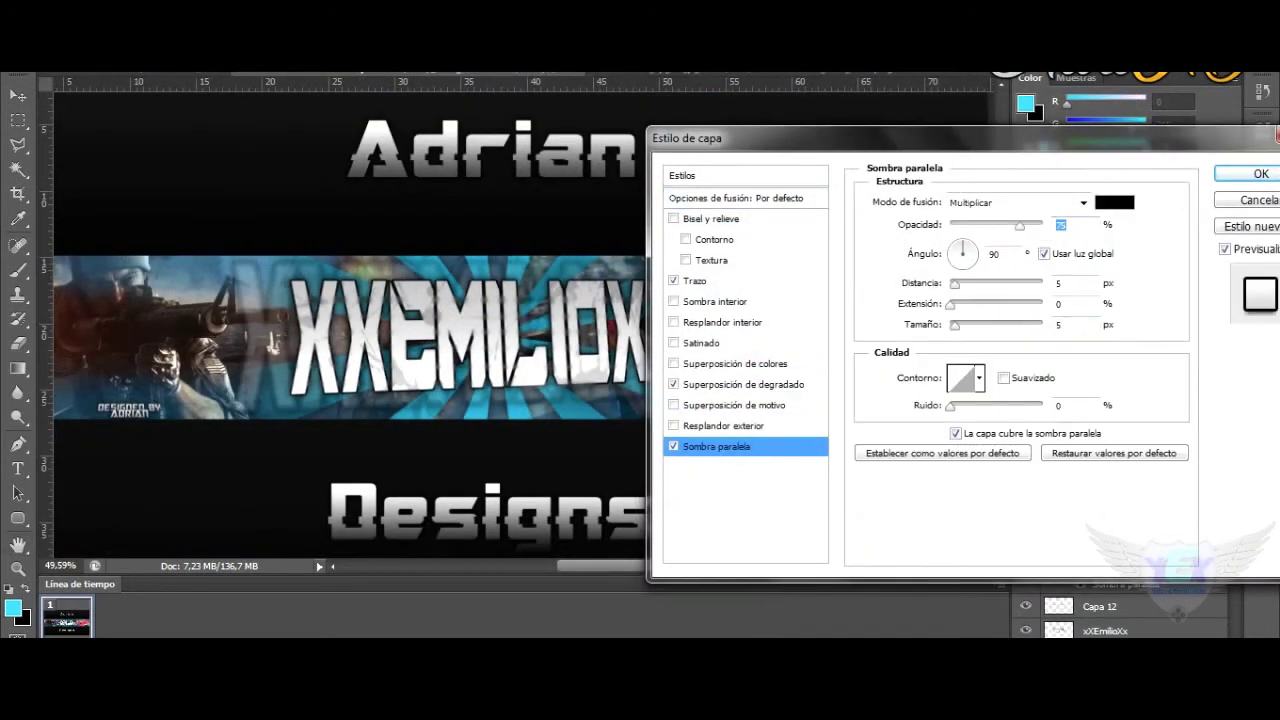
key("Return")
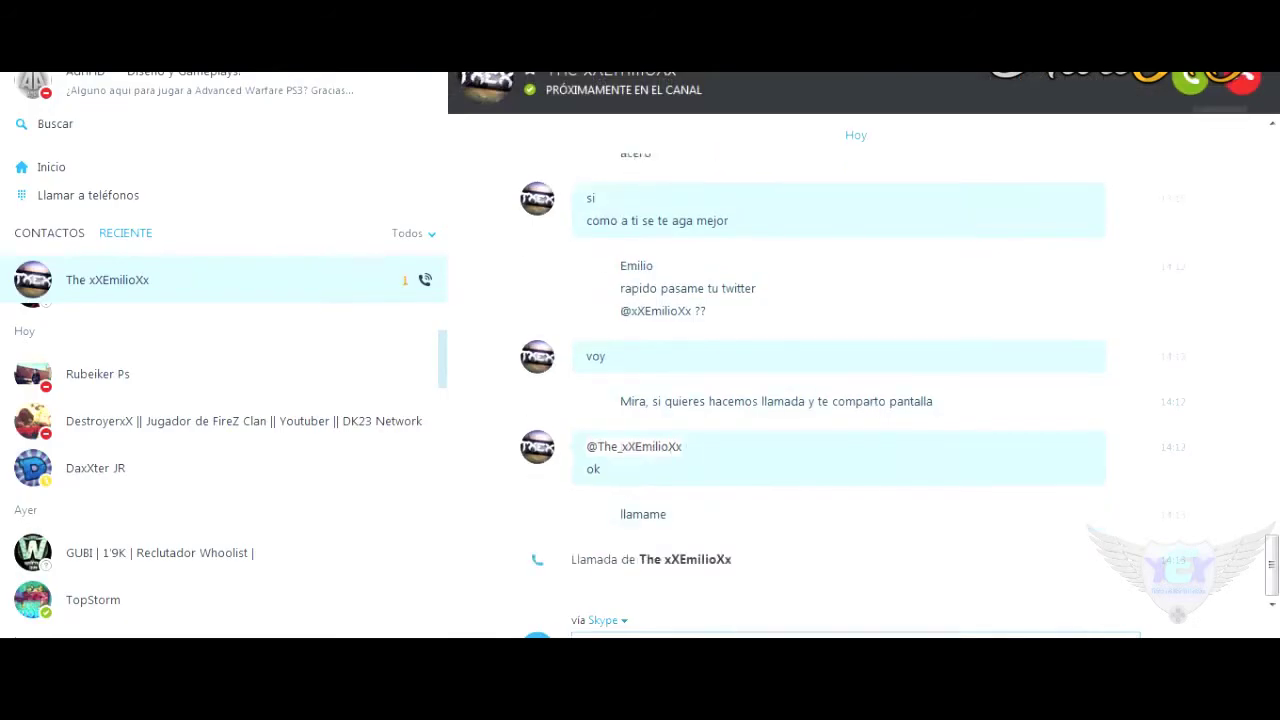
Step: Answer the client's Skype call and look back through the chat for their social media links
left_click(1190, 82)
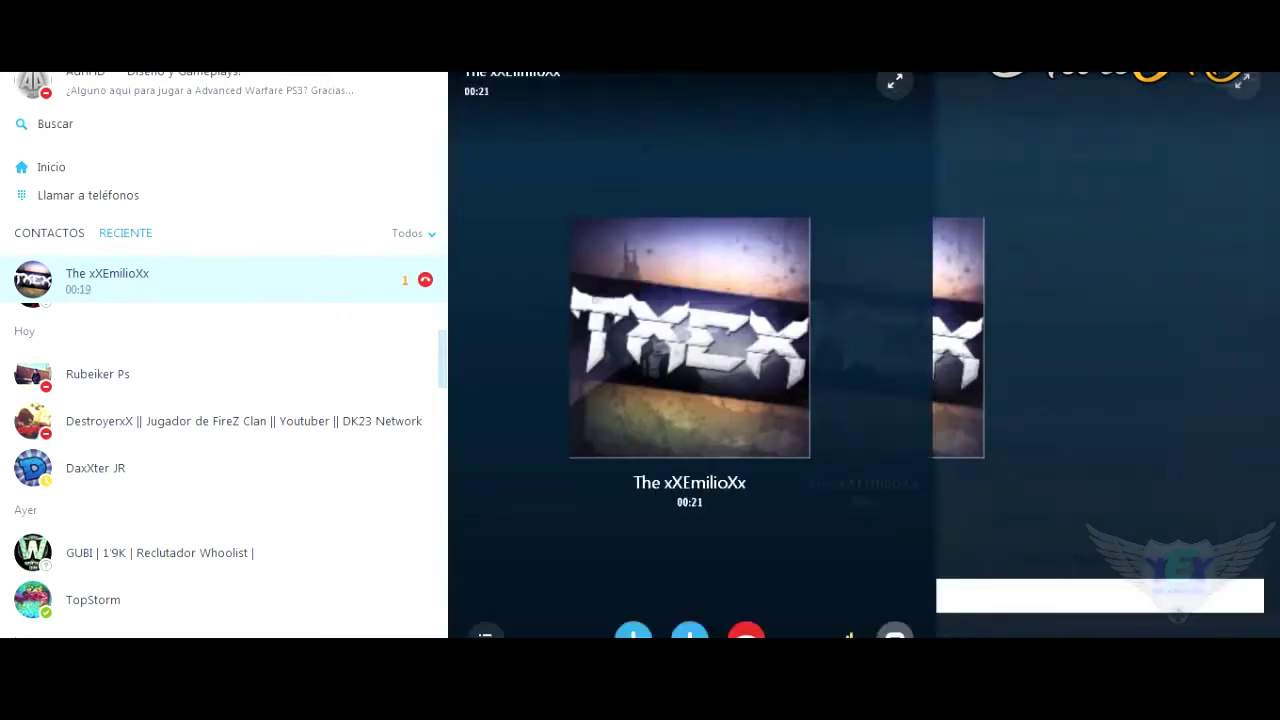
scroll(1100, 350, "up", 5)
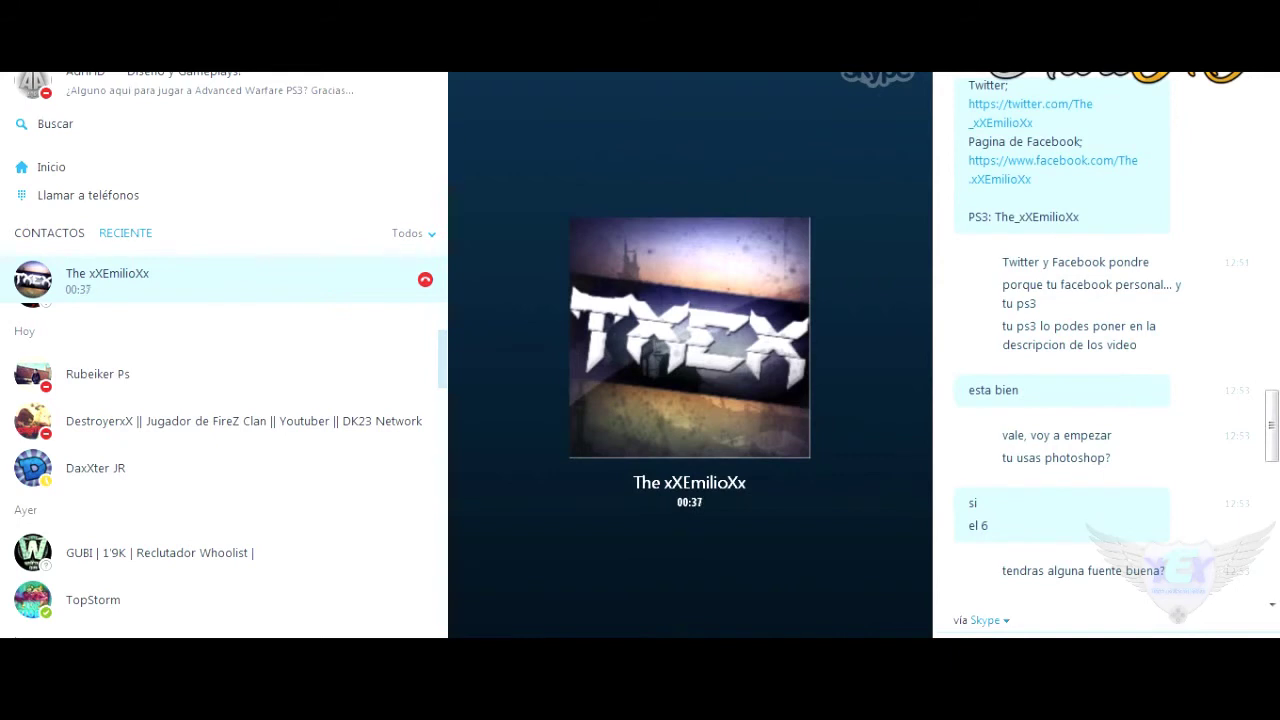
scroll(1100, 350, "up", 1)
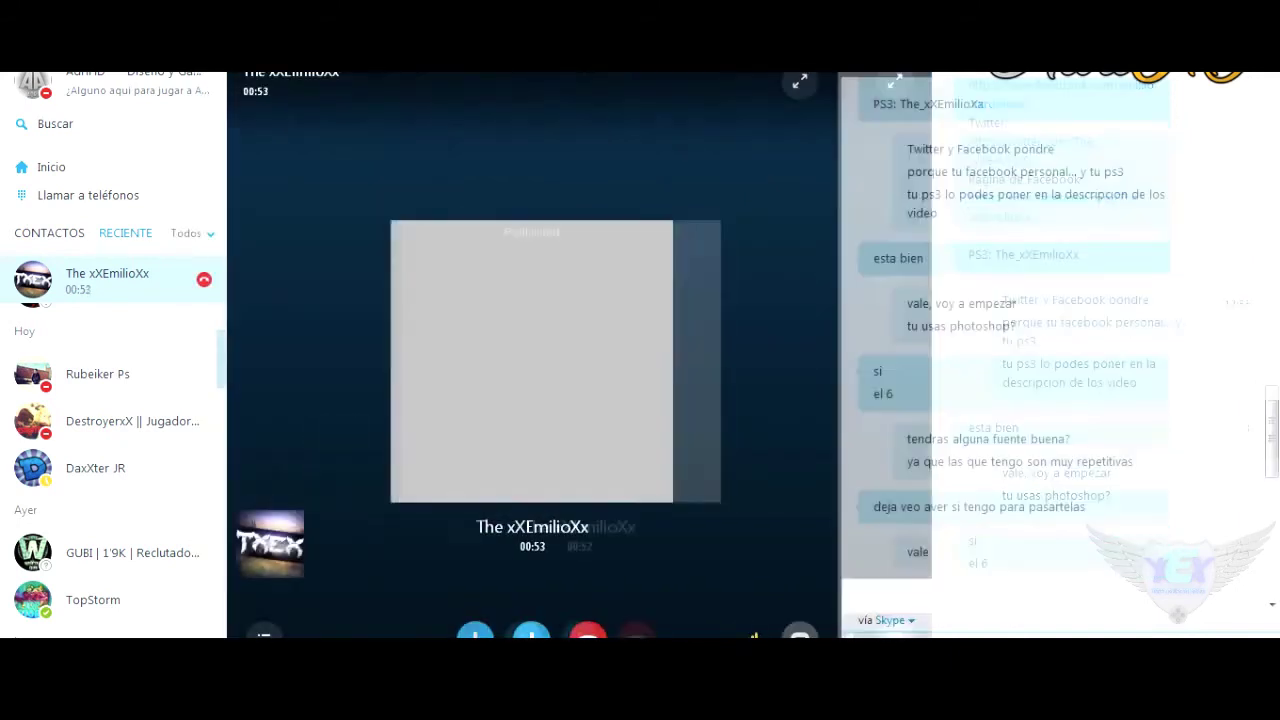
scroll(1014, 350, "up", 3)
double_click(1056, 197)
right_click(1044, 201)
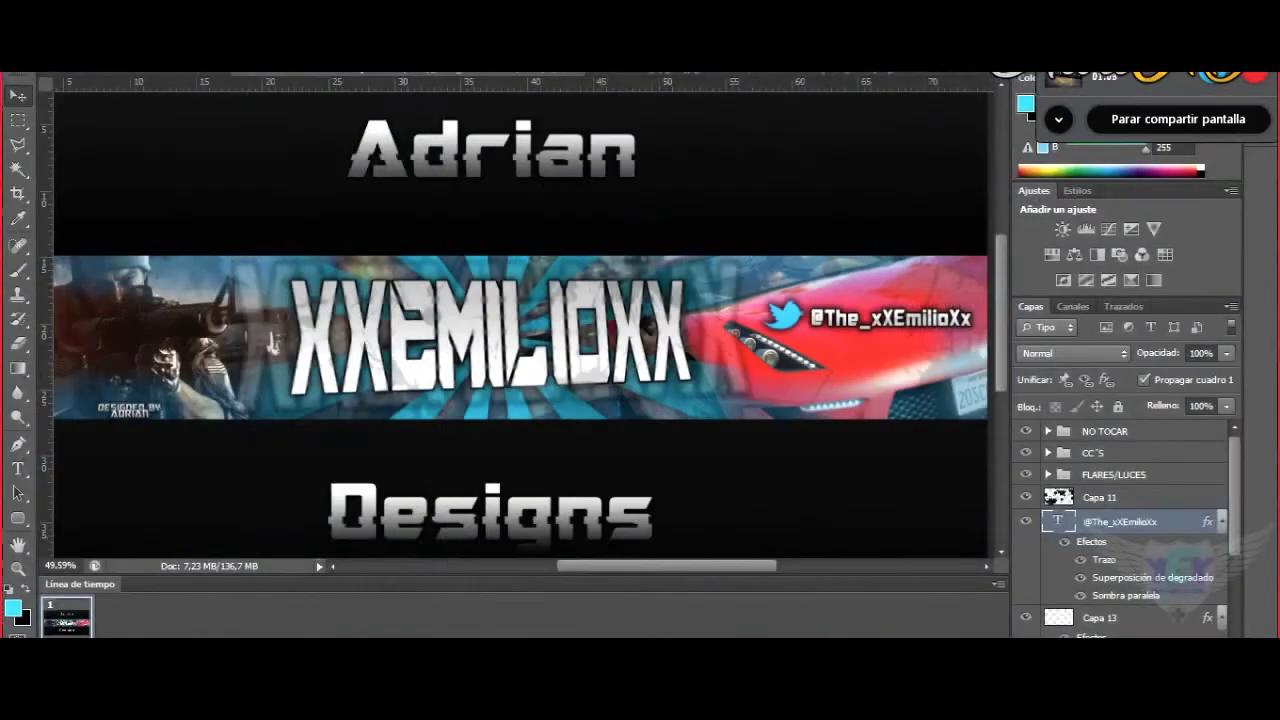
Step: Duplicate the Twitter handle text layer, change the copy to the client's Facebook page handle and place it directly below the original
scroll(520, 320, "down", 1)
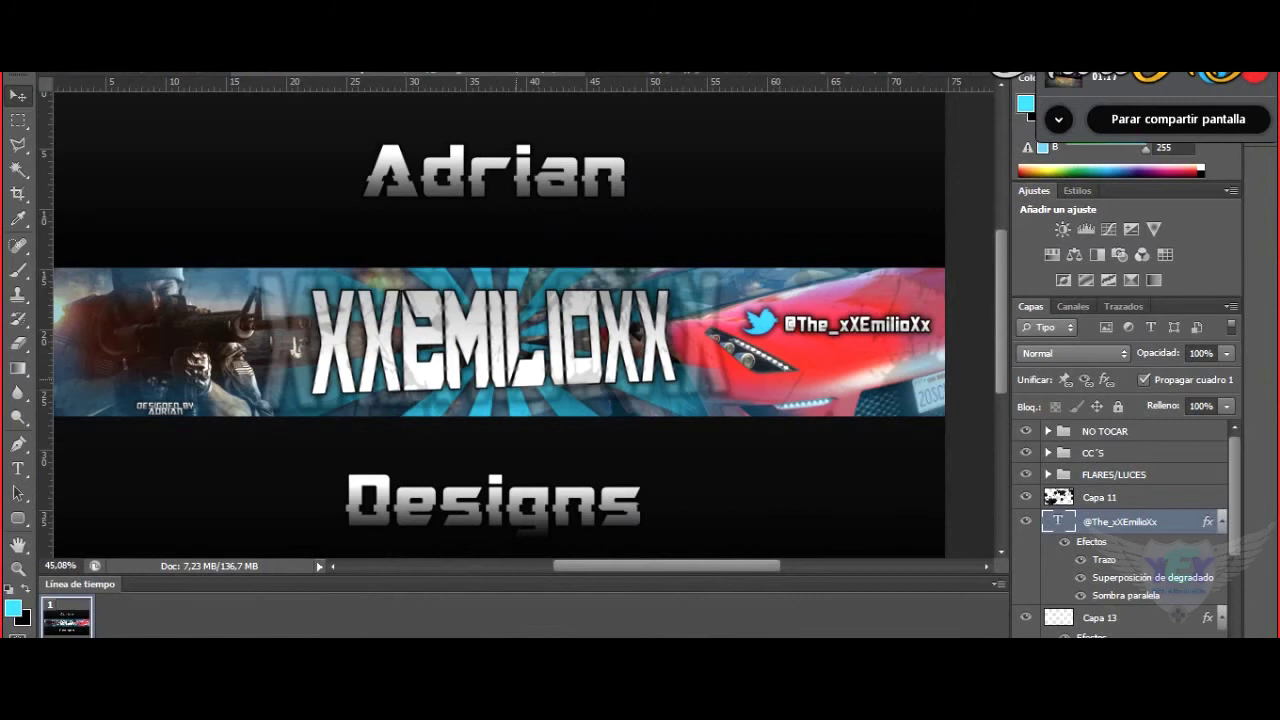
right_click(1120, 521)
left_click(629, 129)
left_click(806, 209)
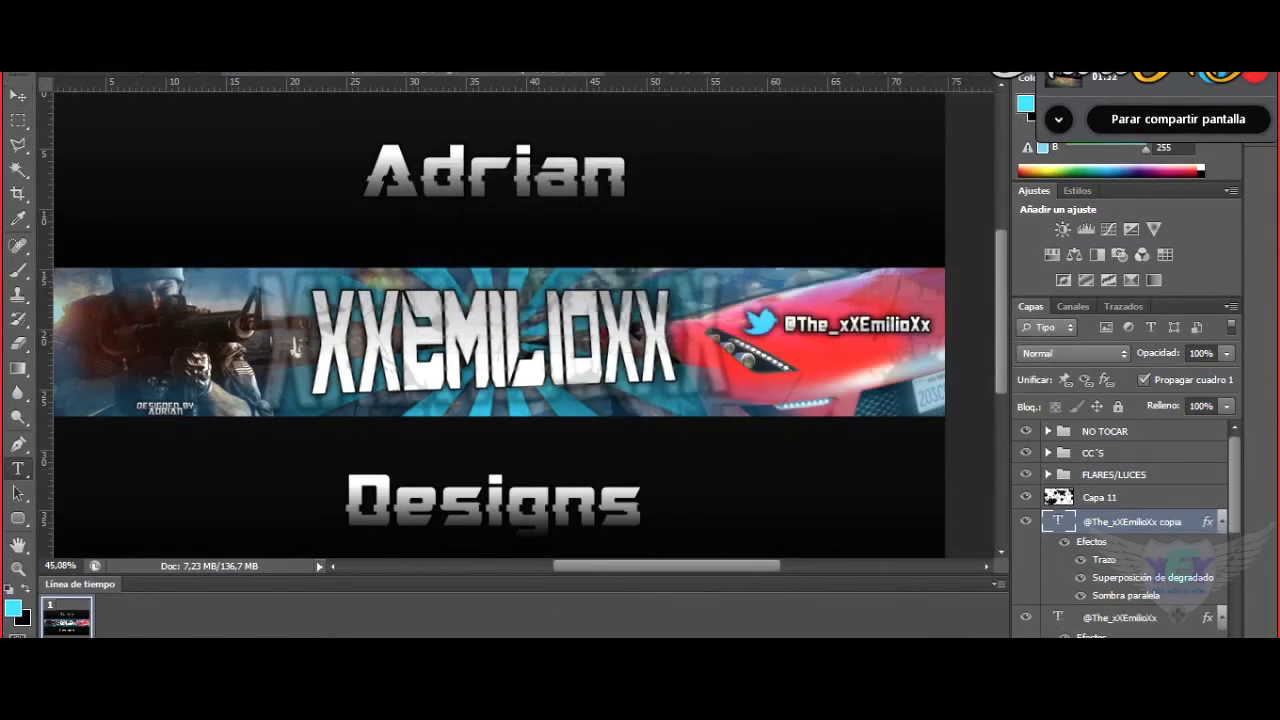
left_click_drag(788, 328, 786, 328)
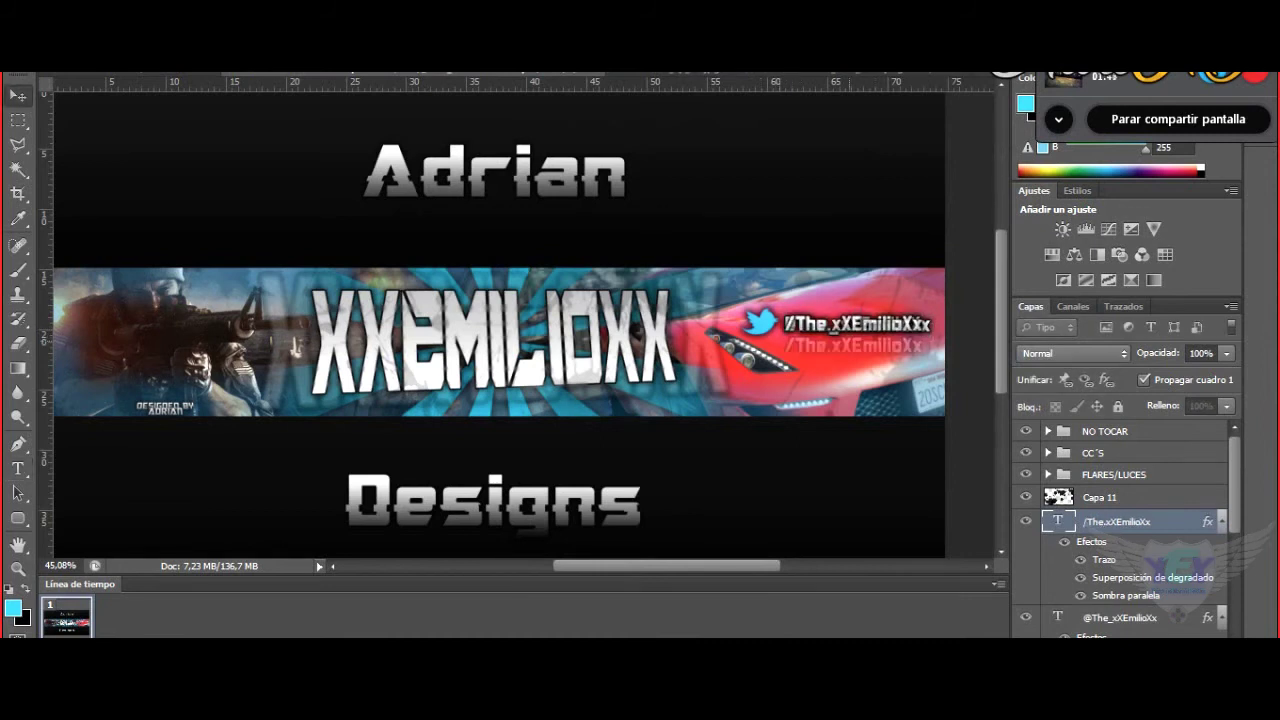
left_click_drag(866, 280, 866, 318)
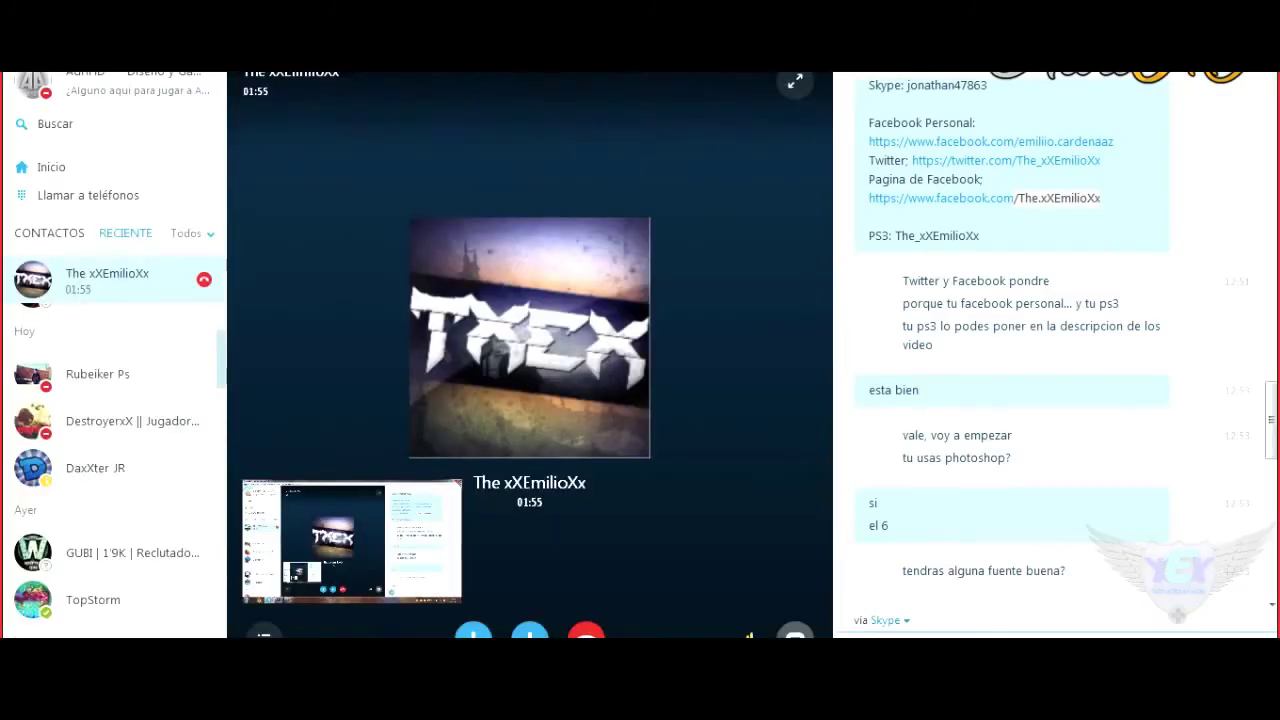
left_click(530, 634)
left_click(530, 507)
left_click(530, 634)
left_click(530, 503)
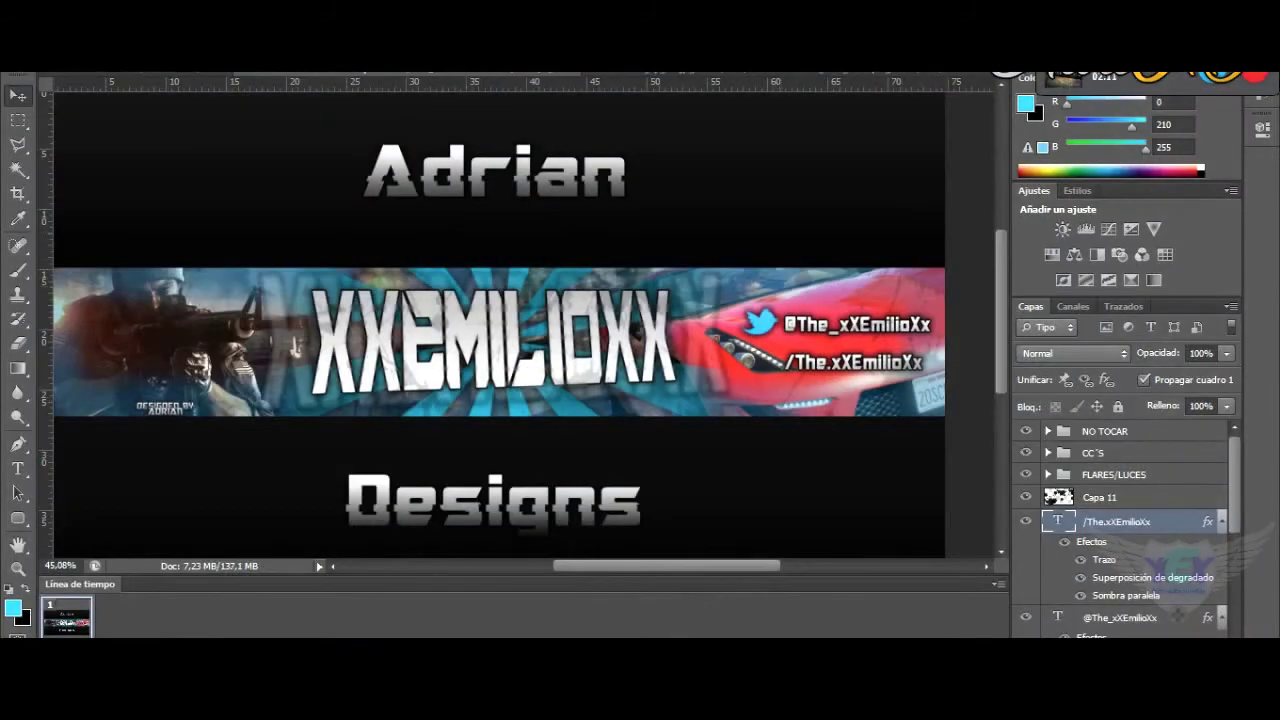
Step: Open the Facebook logo image and bring it into the banner as a new layer above the Twitter bird layer
scroll(1127, 530, "down", 2)
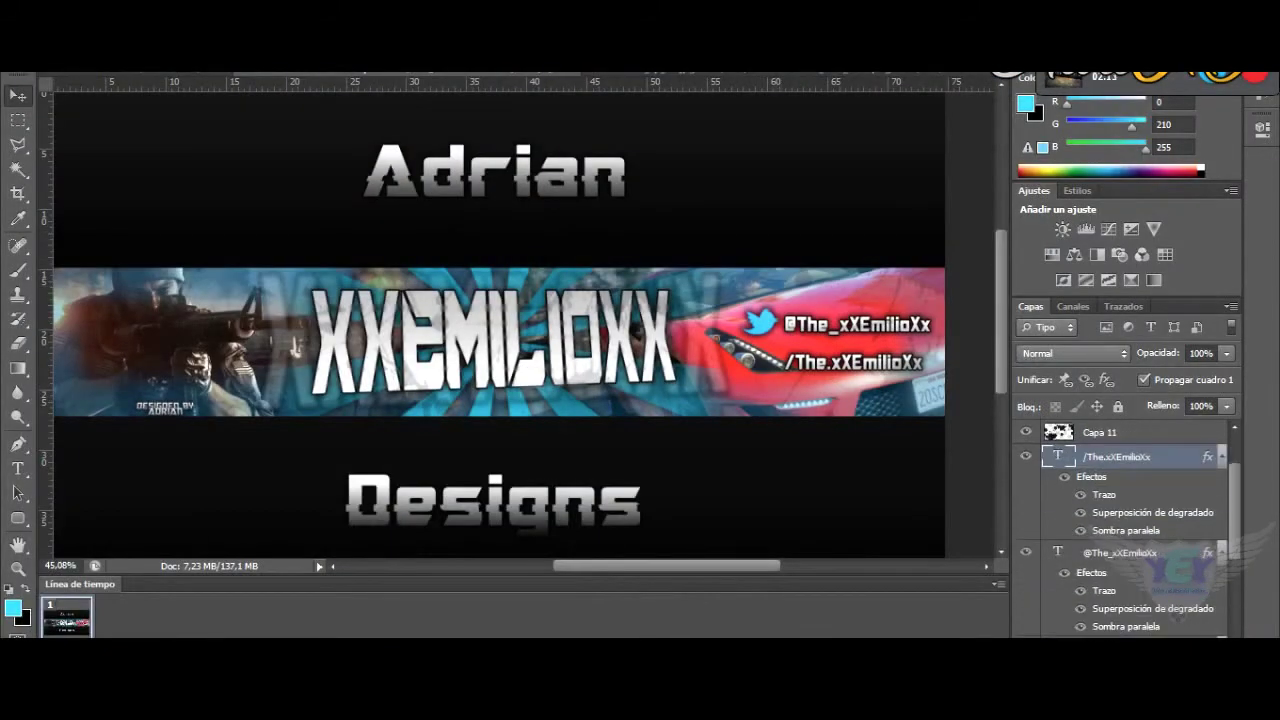
scroll(760, 270, "up", 2)
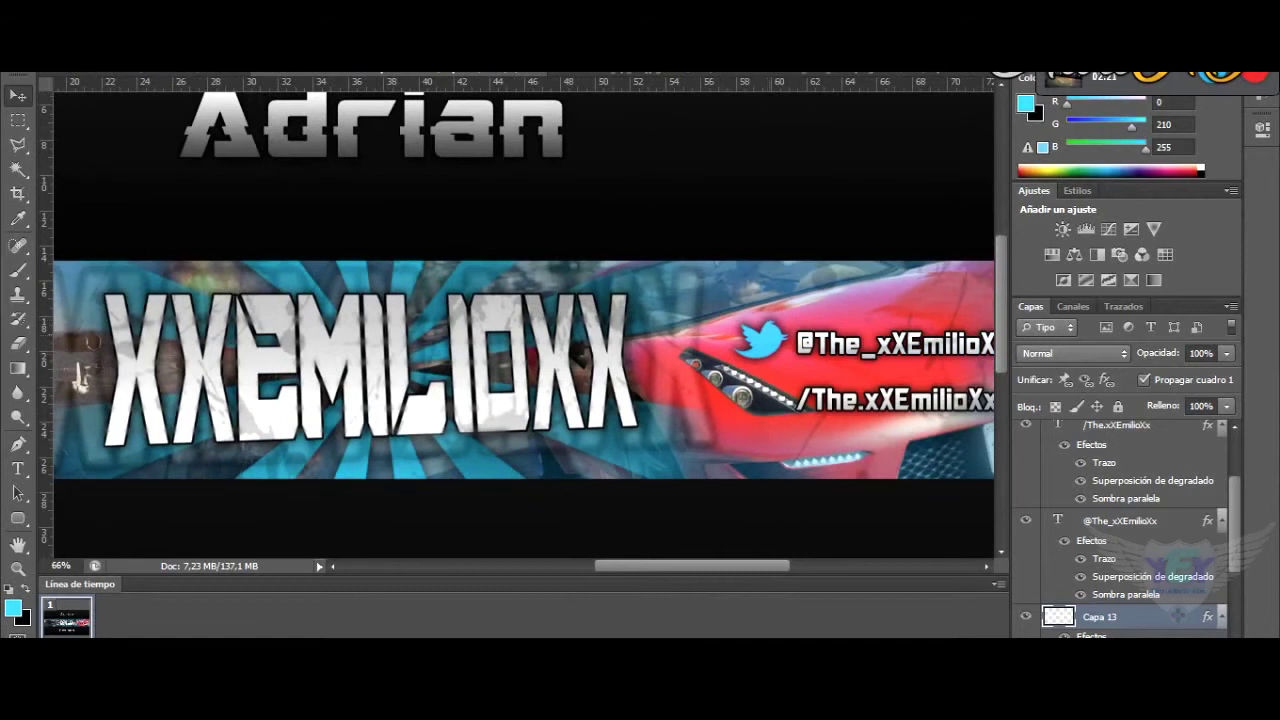
scroll(769, 346, "down", 1)
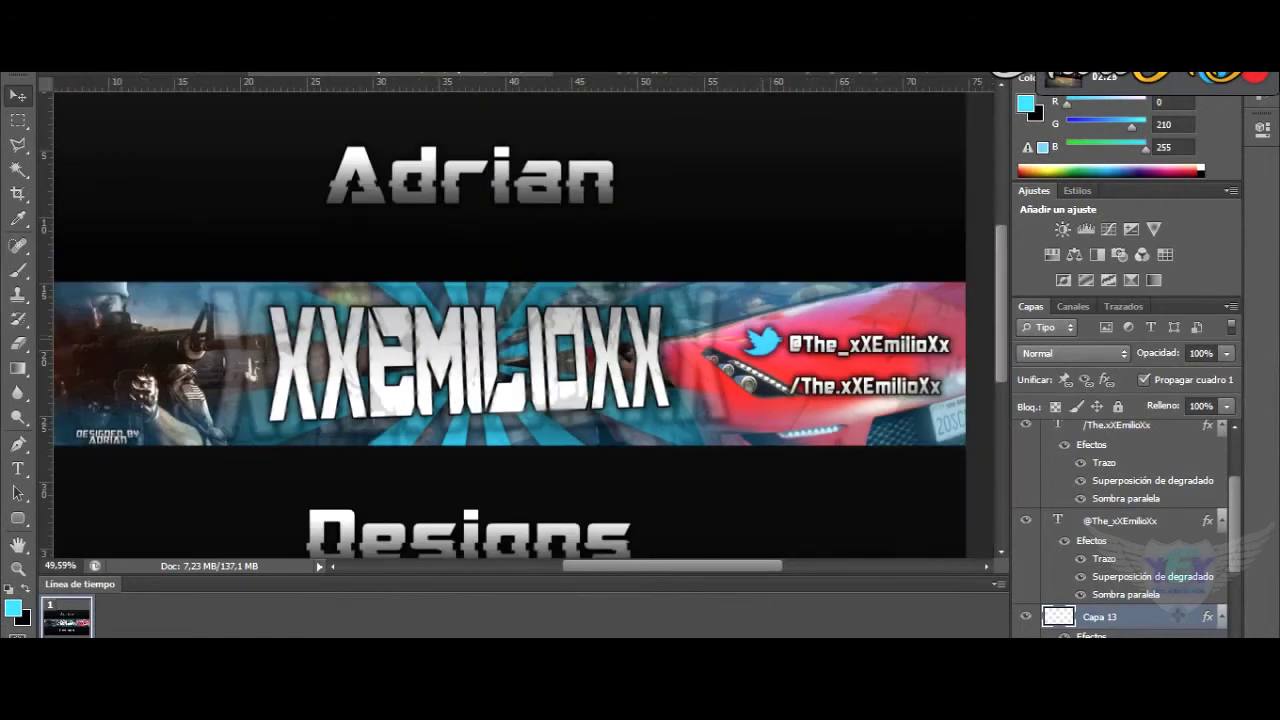
scroll(1127, 528, "up", 2)
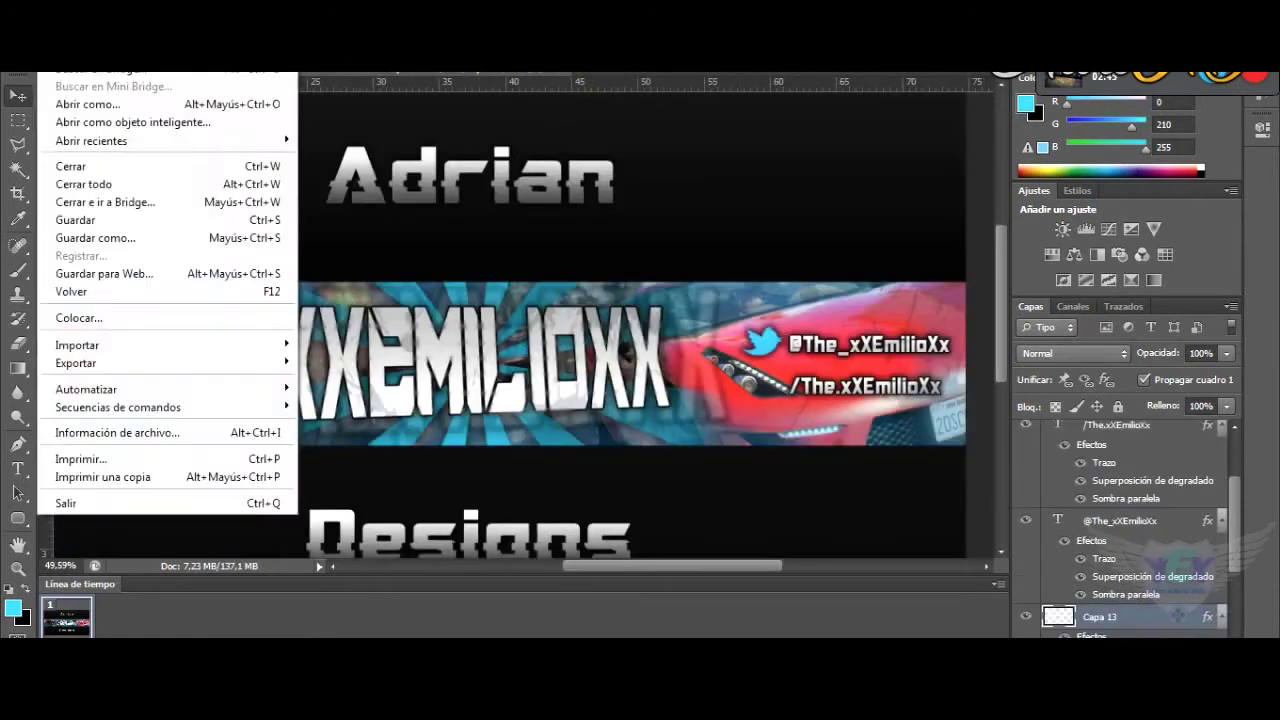
key("ctrl+o")
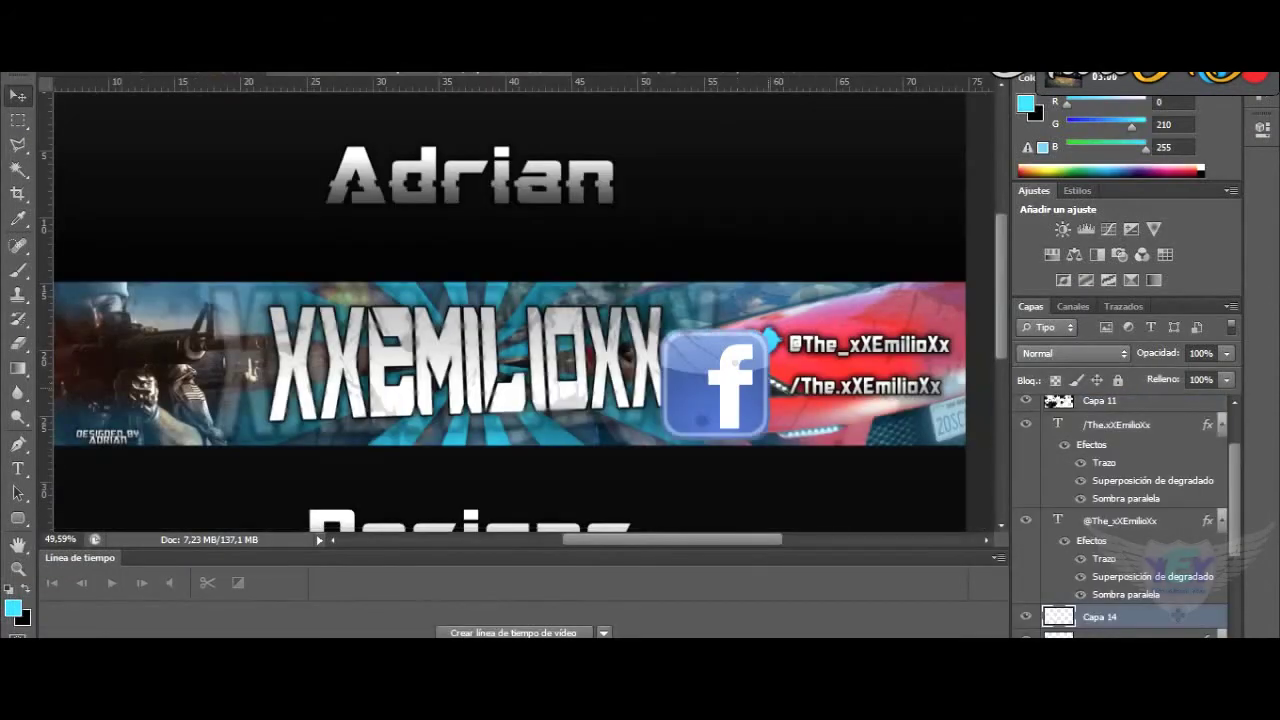
Step: Scale down the Facebook logo and position it directly beside the Facebook handle, below the Twitter bird
key("ctrl+t")
left_click_drag(806, 331, 738, 391)
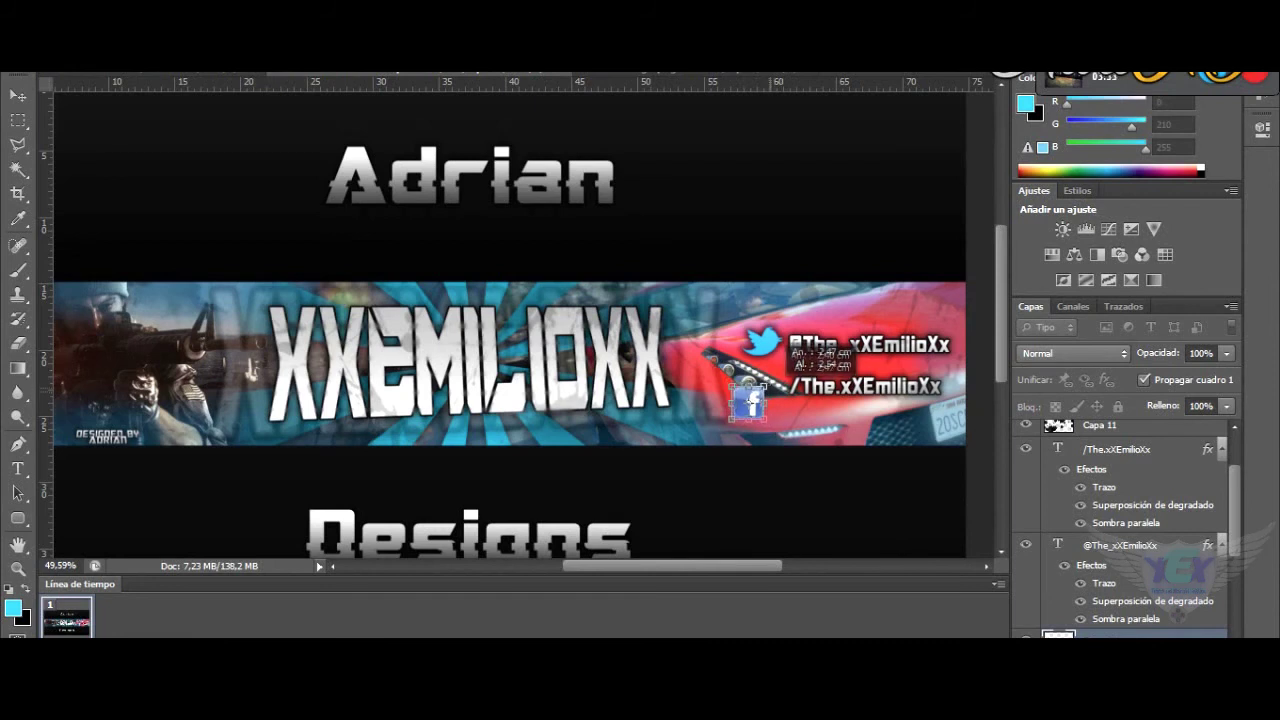
key("Return")
left_click_drag(766, 384, 780, 372)
key("ctrl+t")
key("Return")
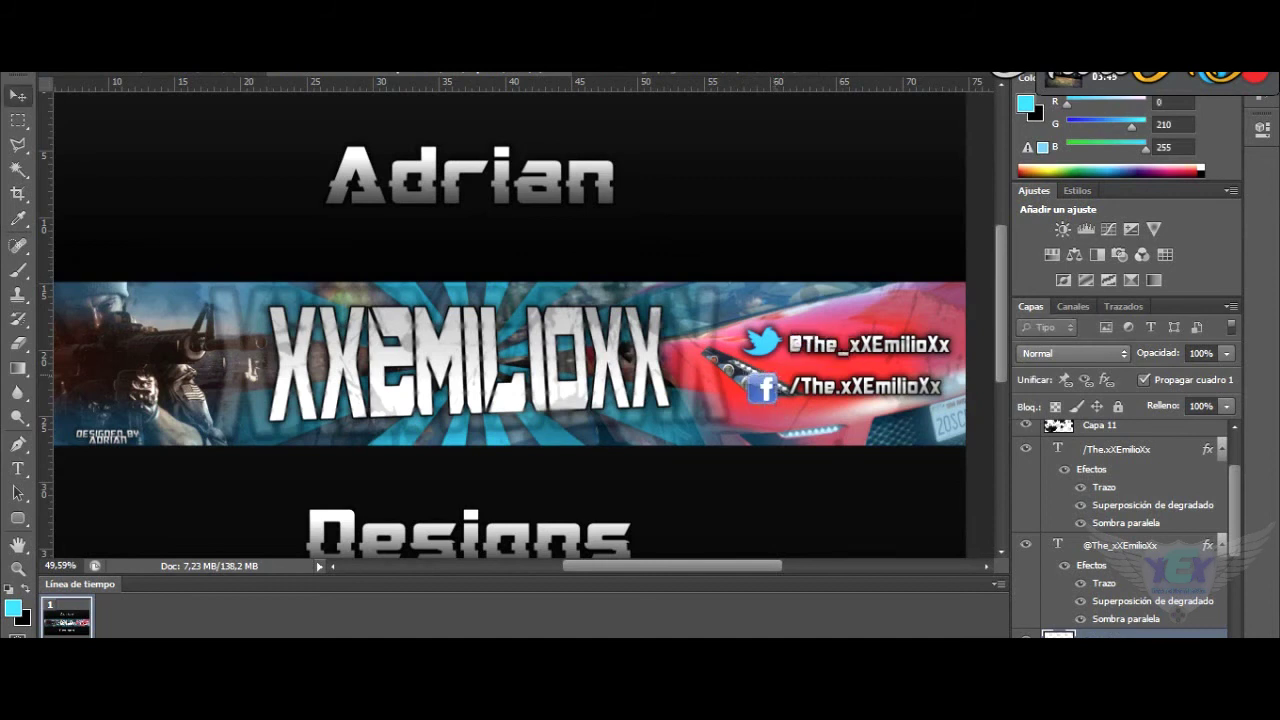
Step: Merge all the banner artwork layers between the FLARES/LUCES group and Capa 7 into a single layer
scroll(788, 388, "up", 4)
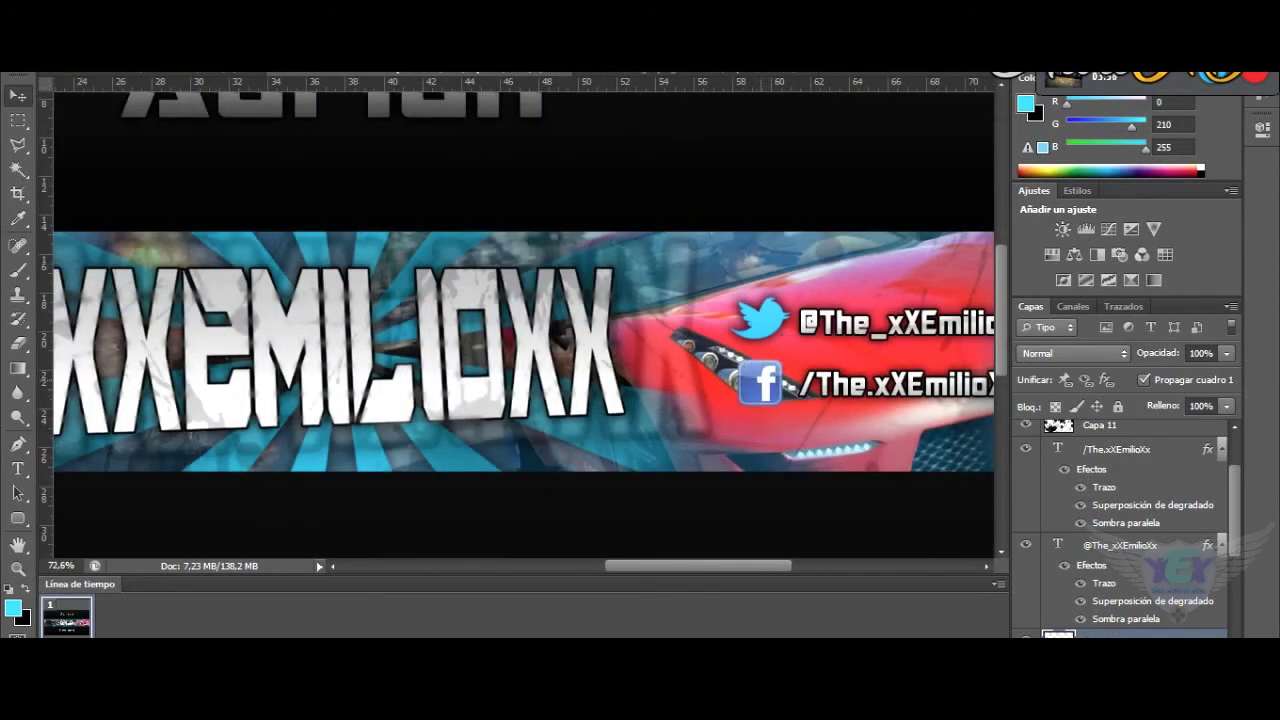
scroll(780, 345, "down", 3)
scroll(1120, 500, "up", 1)
left_click(1099, 497)
scroll(1120, 520, "down", 3)
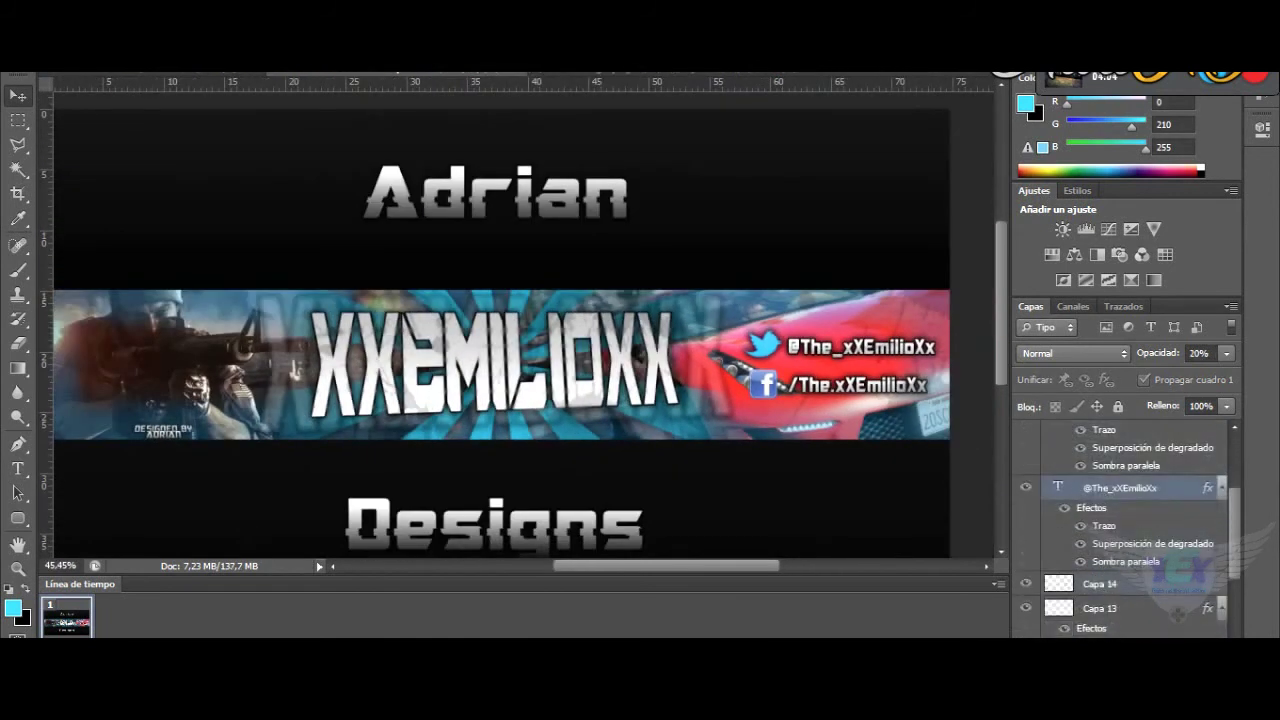
right_click(1100, 628)
key("Escape")
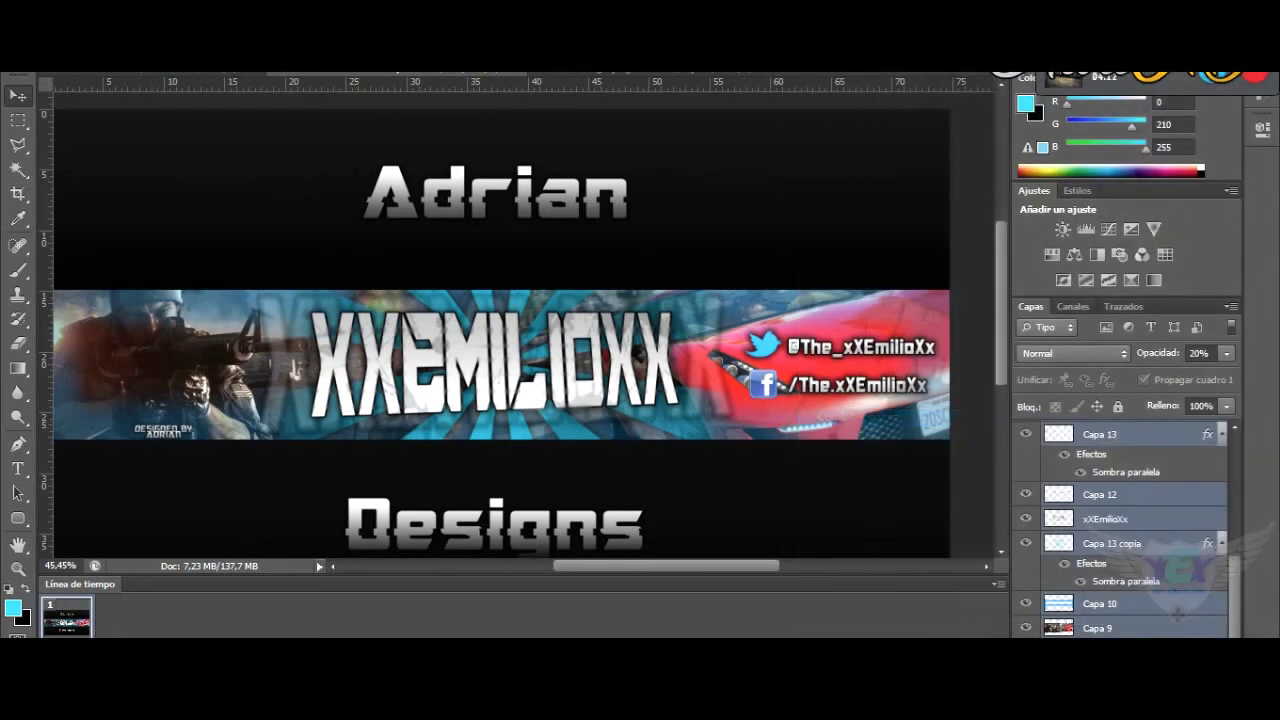
scroll(1120, 470, "up", 3)
scroll(520, 330, "down", 1)
key("l")
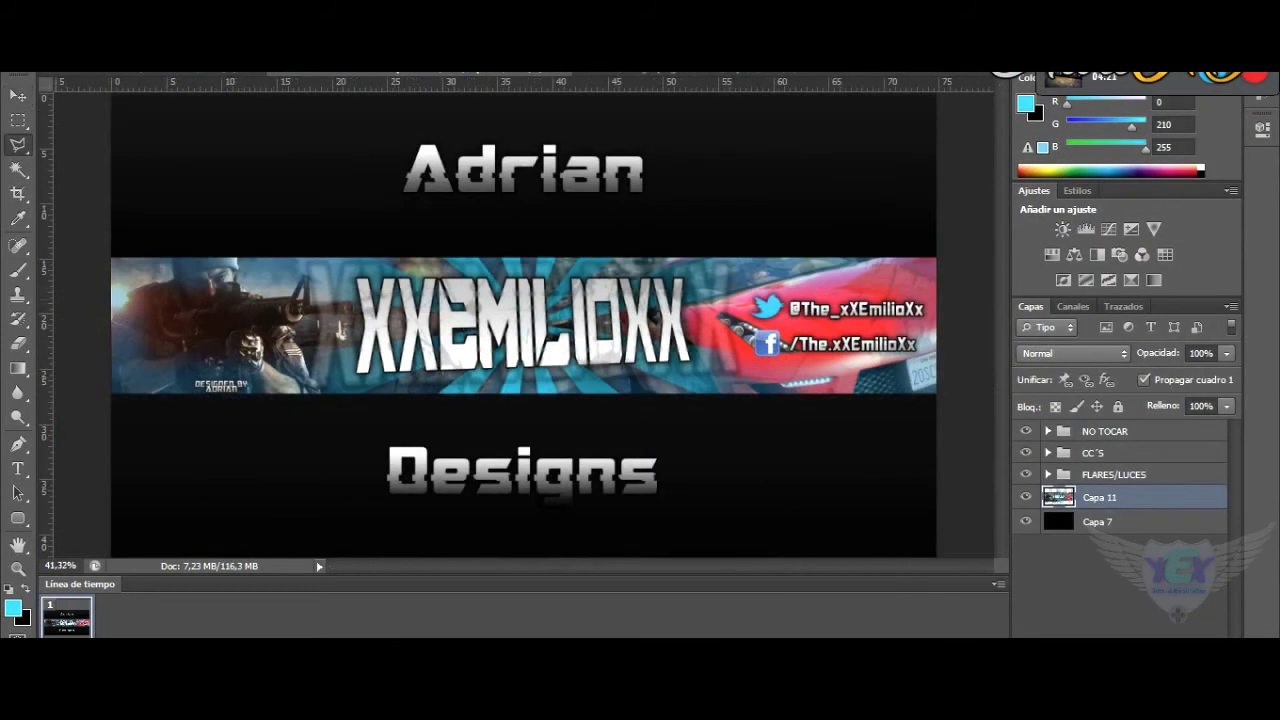
left_click(330, 229)
left_click(95, 403)
left_click(355, 411)
left_click(97, 249)
left_click(640, 407)
left_click(870, 370)
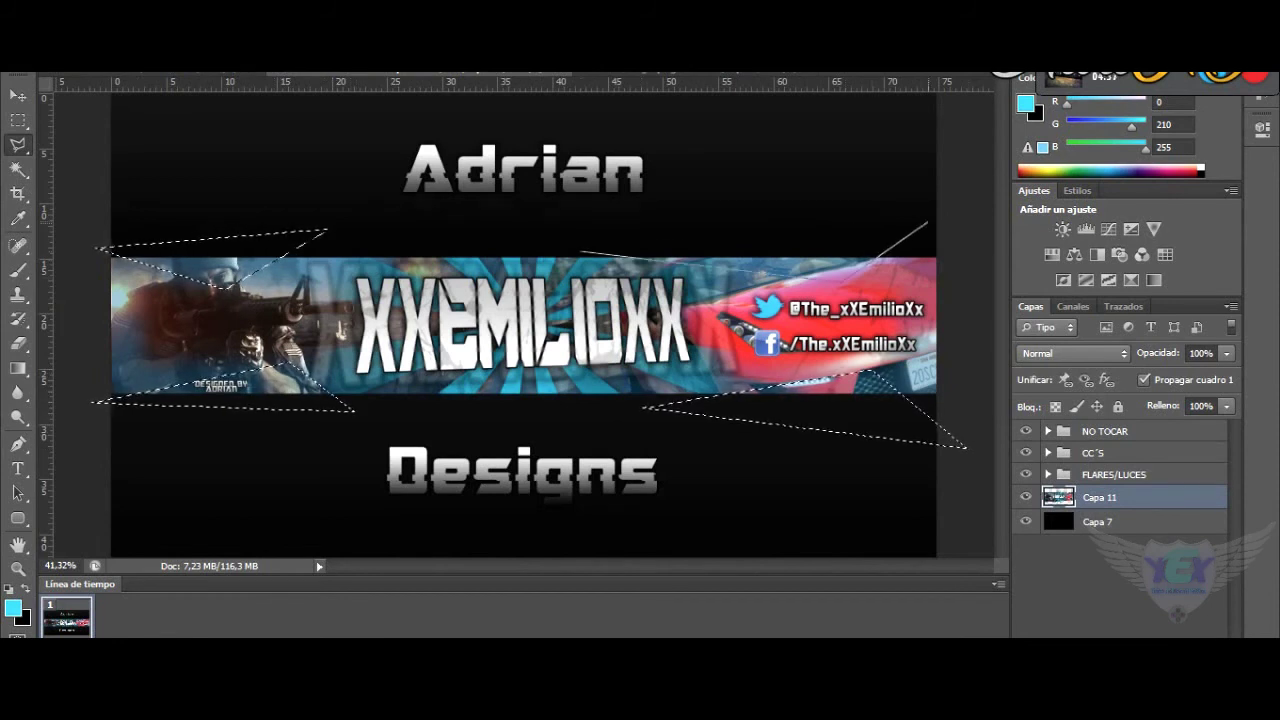
key("ctrl+d")
Step: Copy four triangular areas at the banner's corners onto a new layer using polygonal lasso selections, and show the guides
left_click(100, 251)
left_click(100, 405)
left_click(355, 437)
left_click(350, 207)
left_click(893, 229)
left_click(668, 243)
left_click(870, 372)
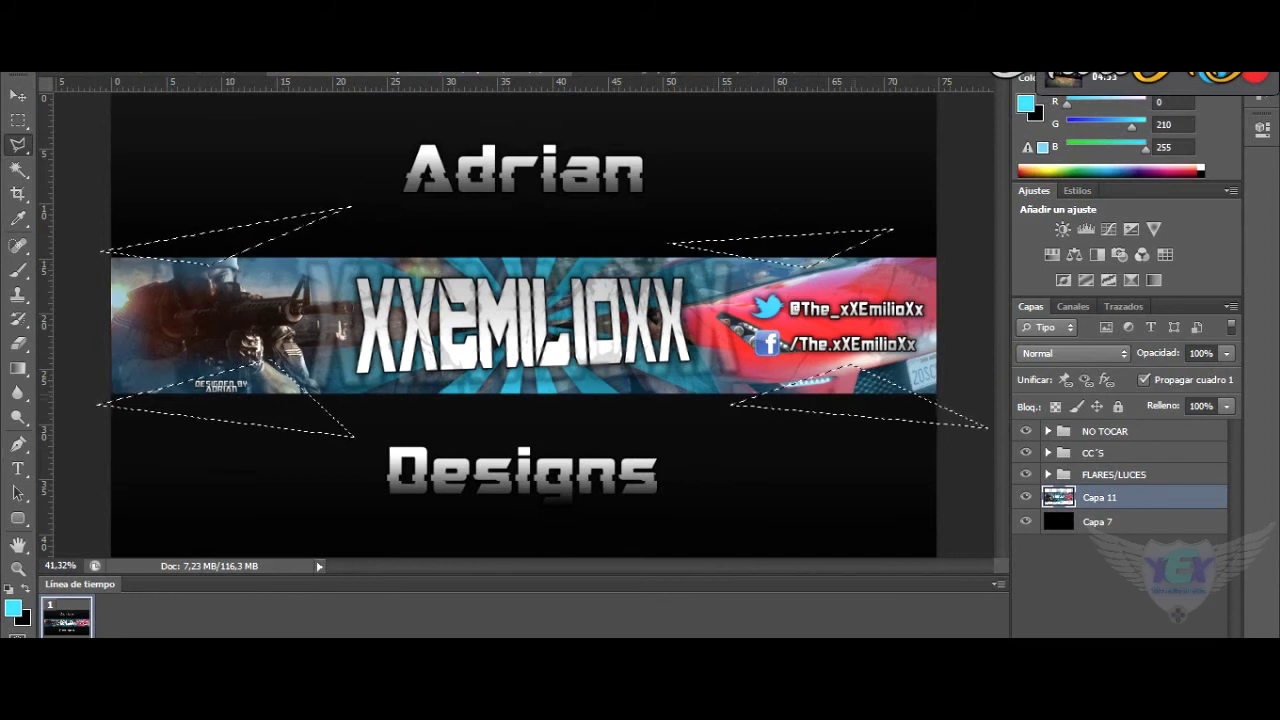
key("ctrl+semicolon")
key("ctrl+d")
key("ctrl+shift+alt+n")
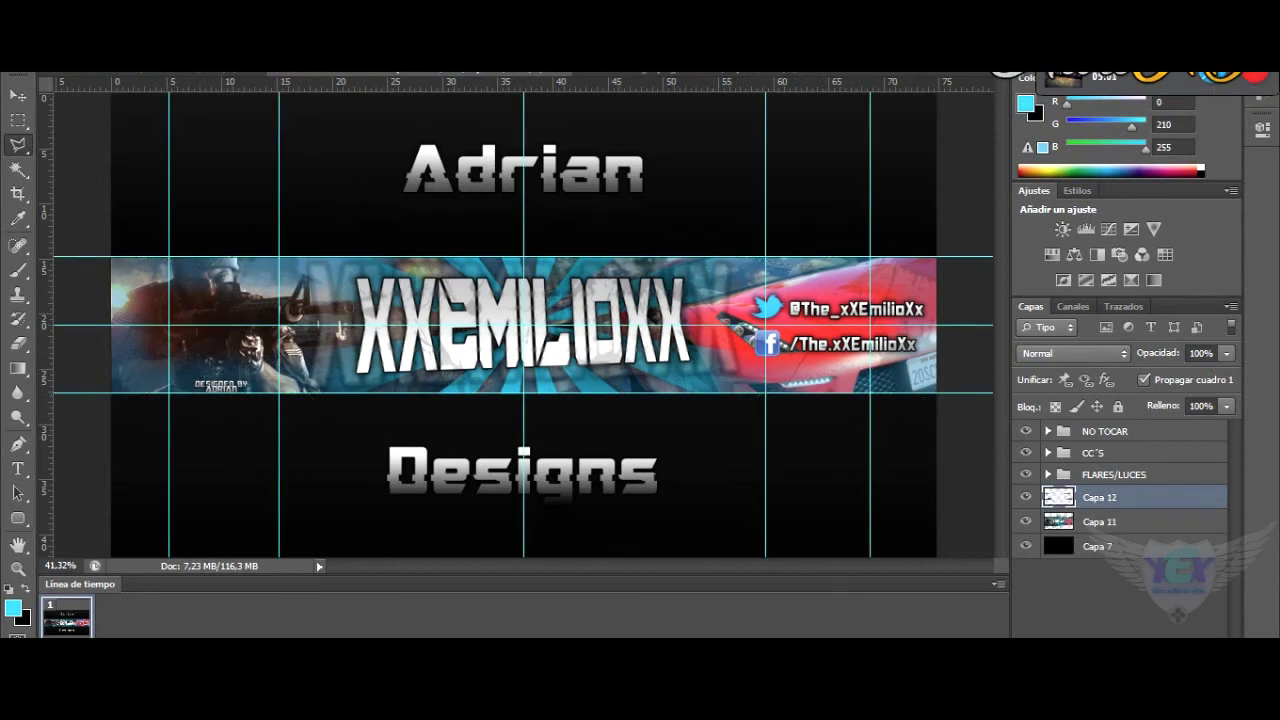
Step: Apply a Gaussian blur with a radius of 4.0 pixels to the layer with the triangular corner pieces
left_click(370, 70)
mouse_move(400, 200)
left_click(705, 424)
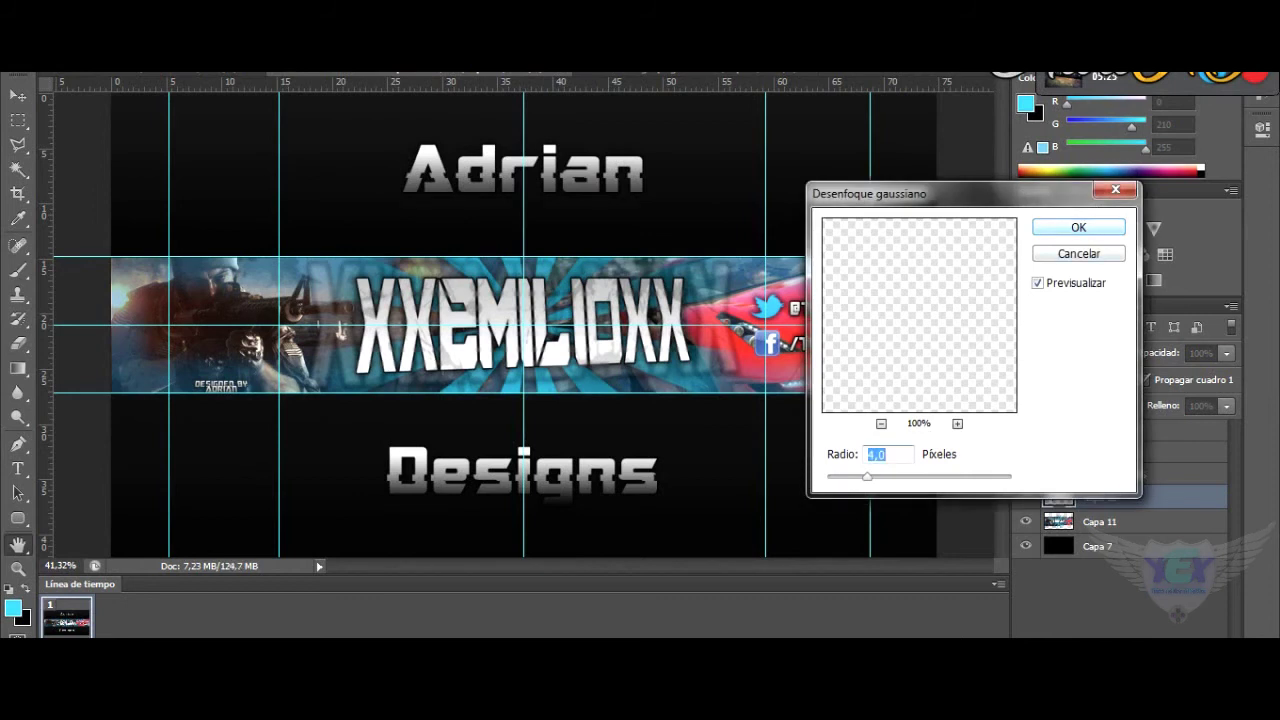
key("Return")
Step: Add a drop shadow layer style with a size of 20 px to the blurred corner layer
right_click(1140, 497)
left_click(700, 115)
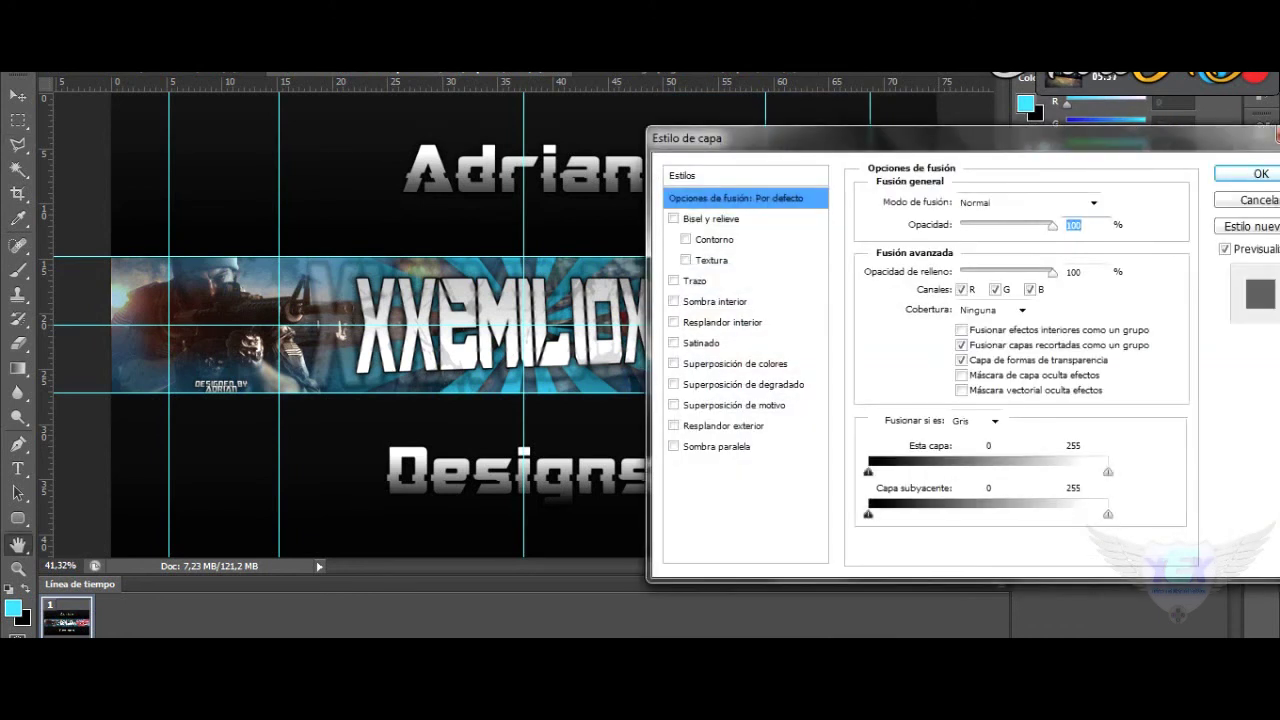
left_click(716, 446)
key("Tab")
key("Tab")
type("20")
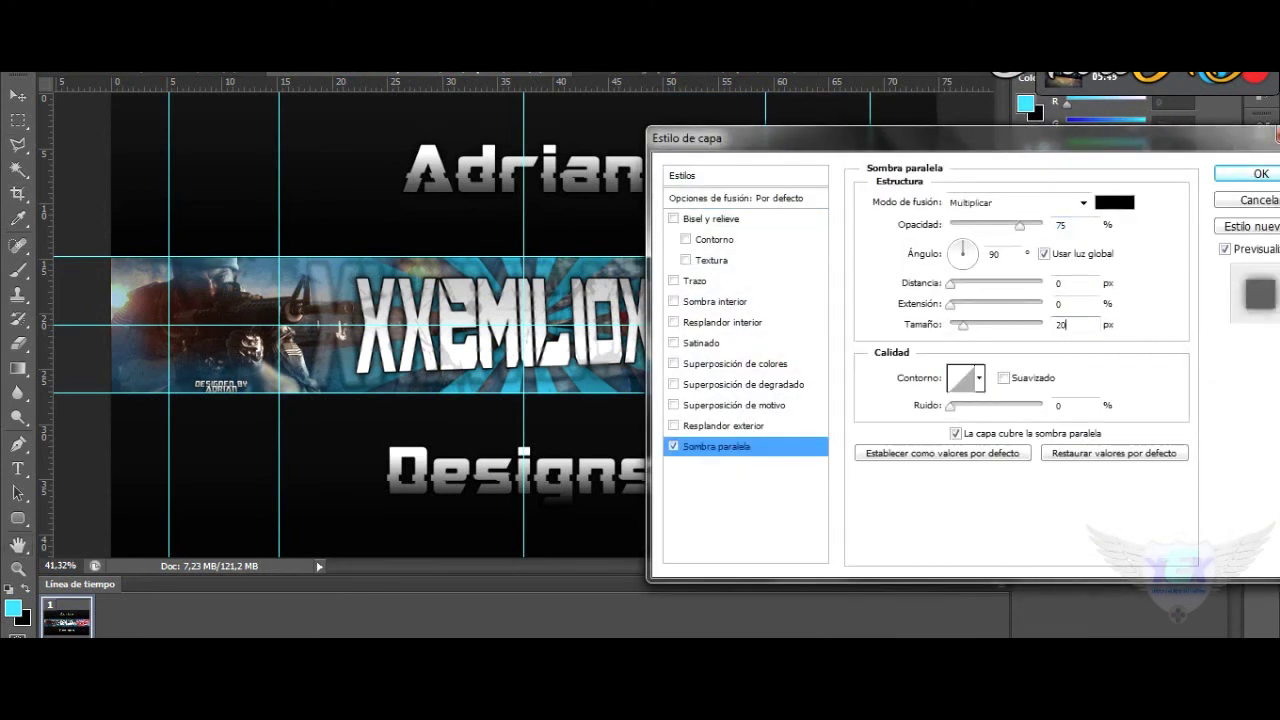
key("Return")
Step: Fit the whole banner in the view and open its Save for Web export settings
key("ctrl+0")
key("v")
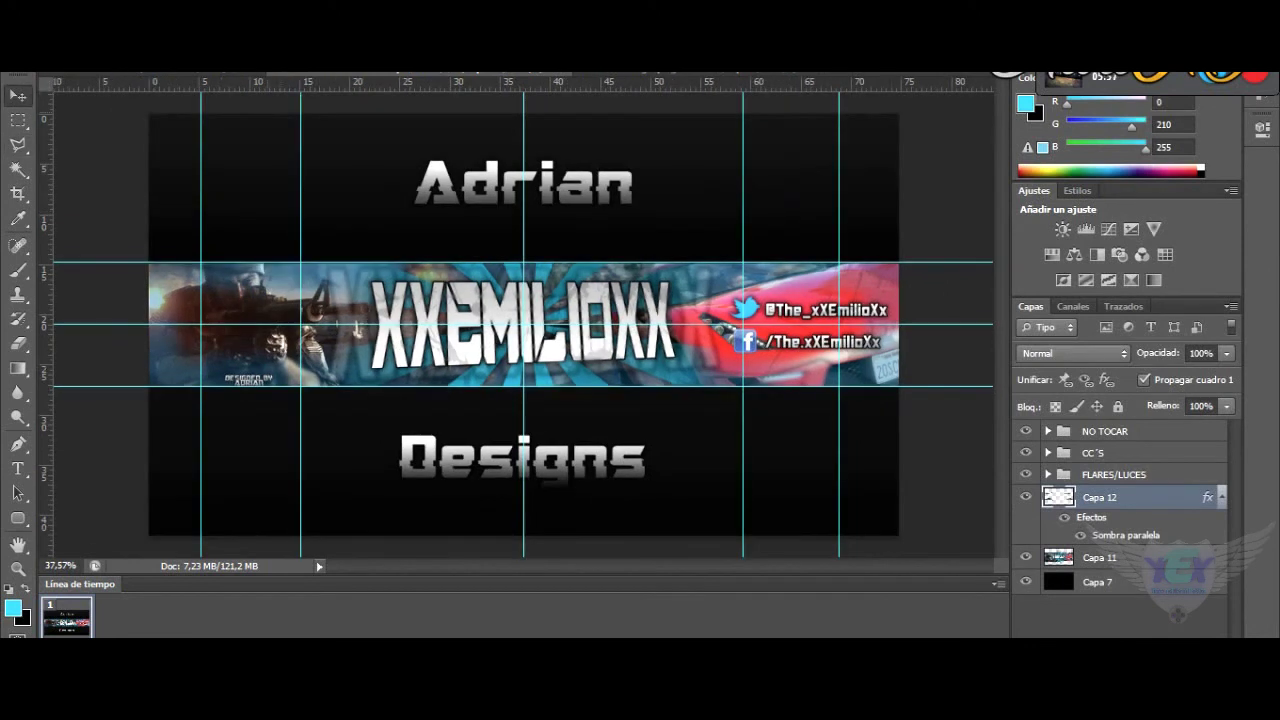
key("ctrl+alt+shift+s")
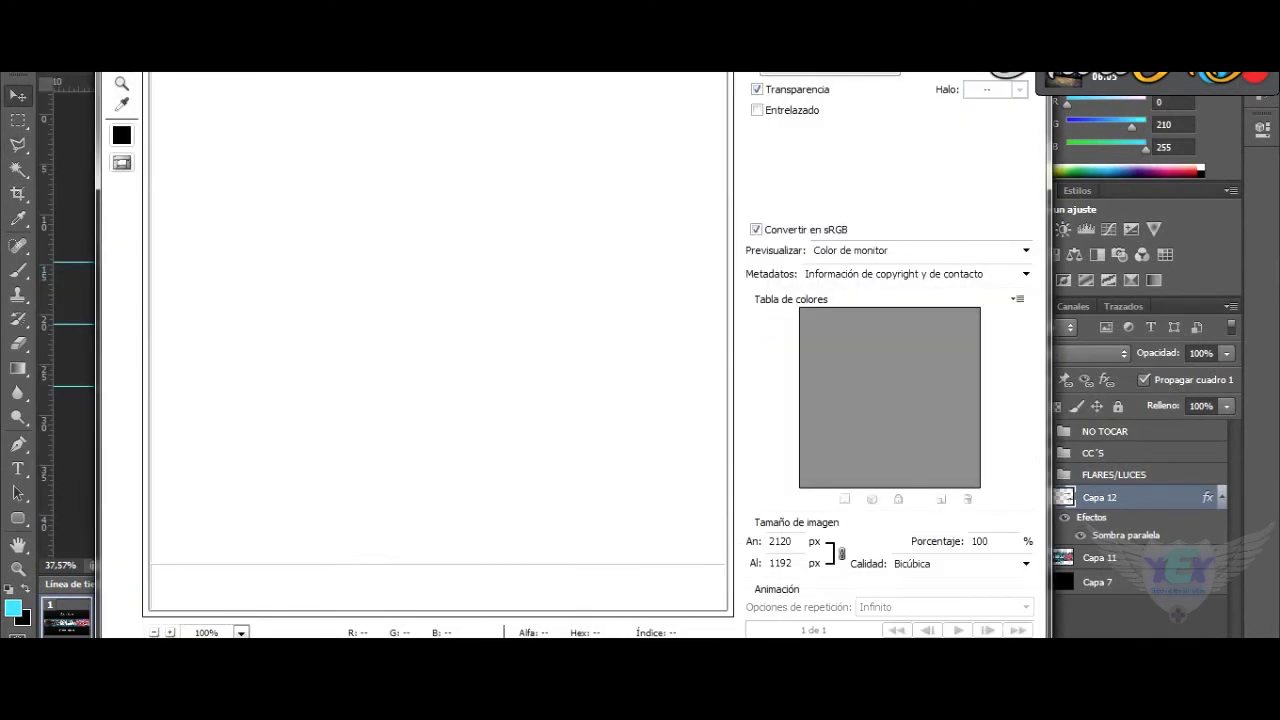